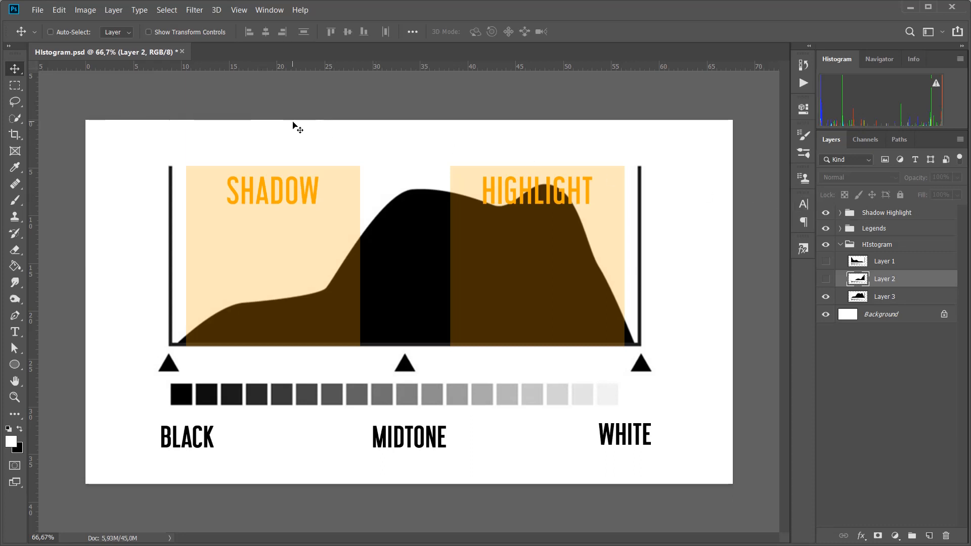
# - Open DSC02356.ARW and KUNG3779.CR2 from the RAW Landscape folder and bring both in from Camera Raw as objects
pyautogui.click(40, 12)
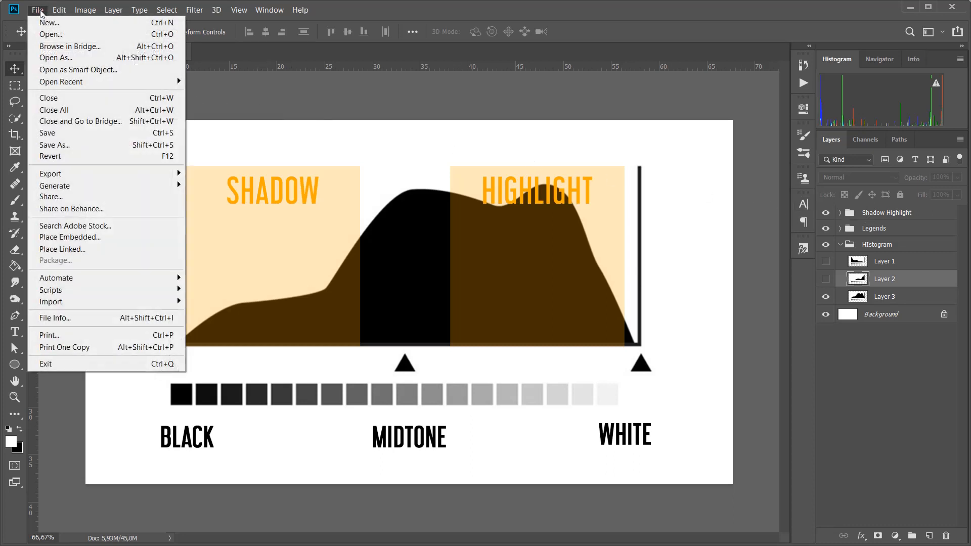
pyautogui.click(51, 34)
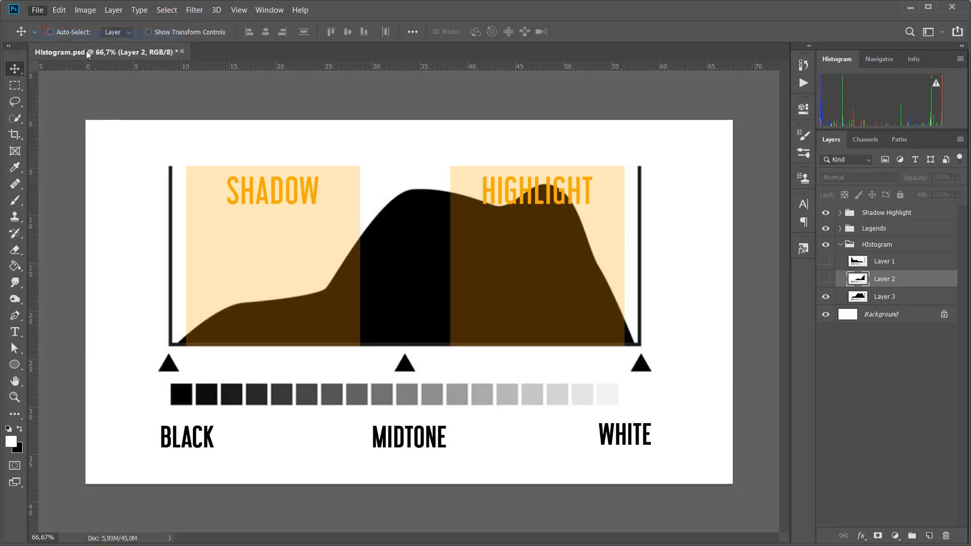
pyautogui.moveTo(205, 132); pyautogui.dragTo(156, 87)
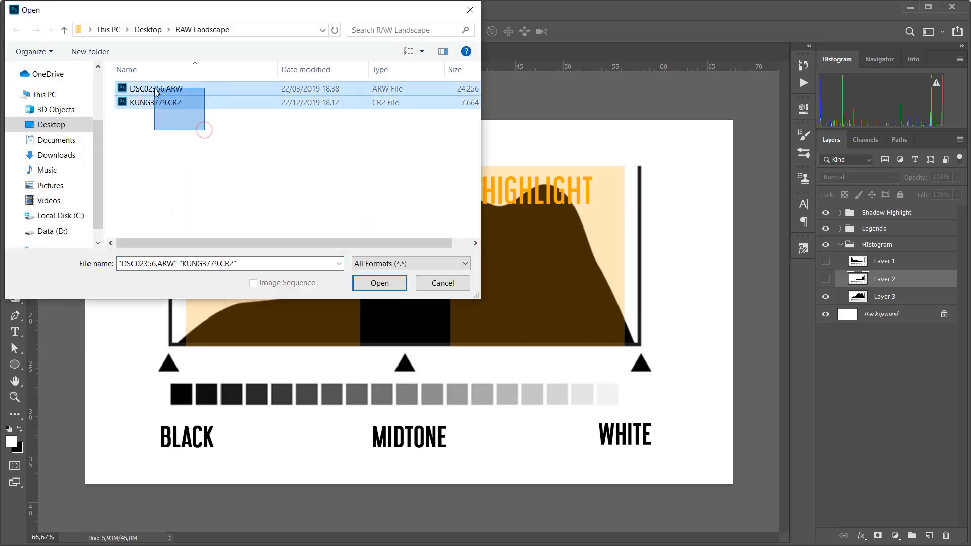
pyautogui.click(389, 284)
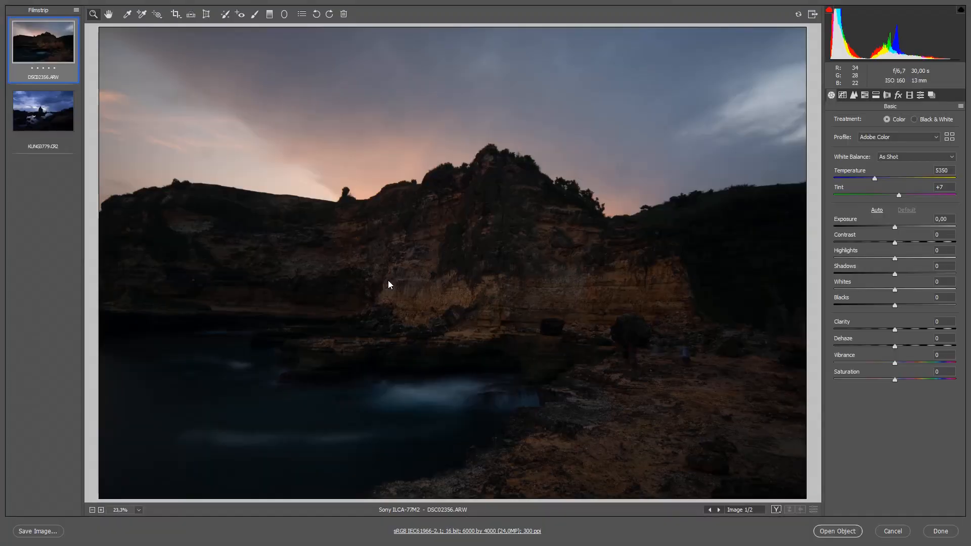
pyautogui.keyDown('shift'); pyautogui.click(59, 131); pyautogui.keyUp('shift')
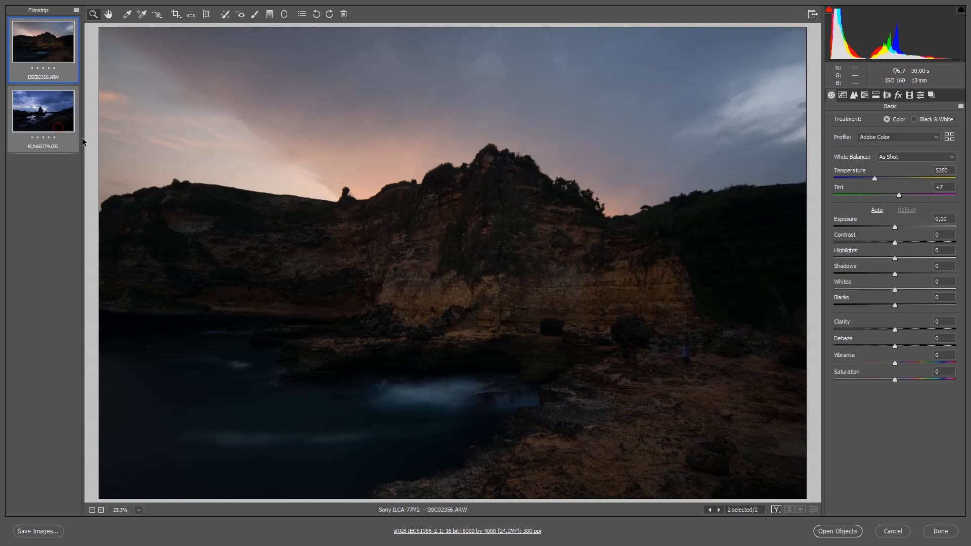
pyautogui.click(837, 531)
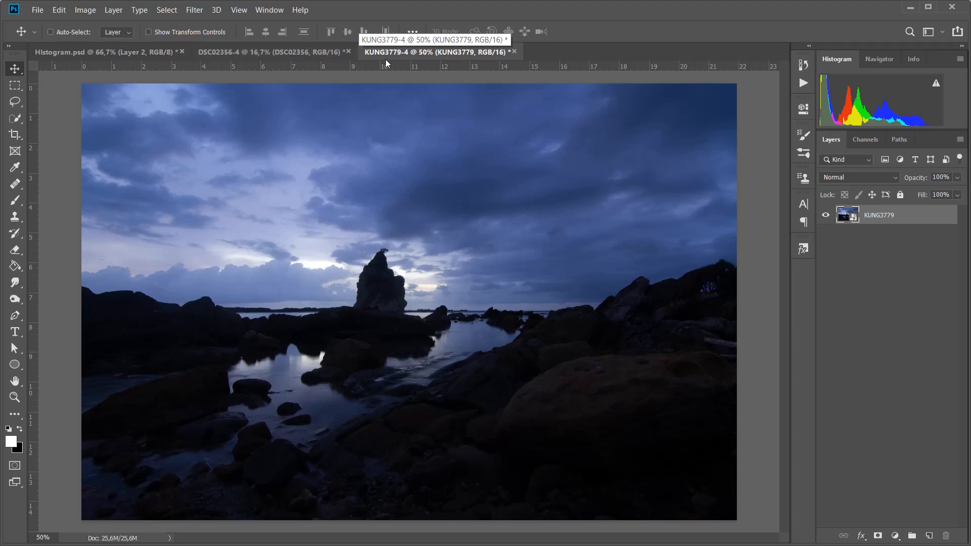
# - Create an independent smart object copy of the KUNG3779 layer and open that copy for editing in Camera Raw
pyautogui.click(312, 58)
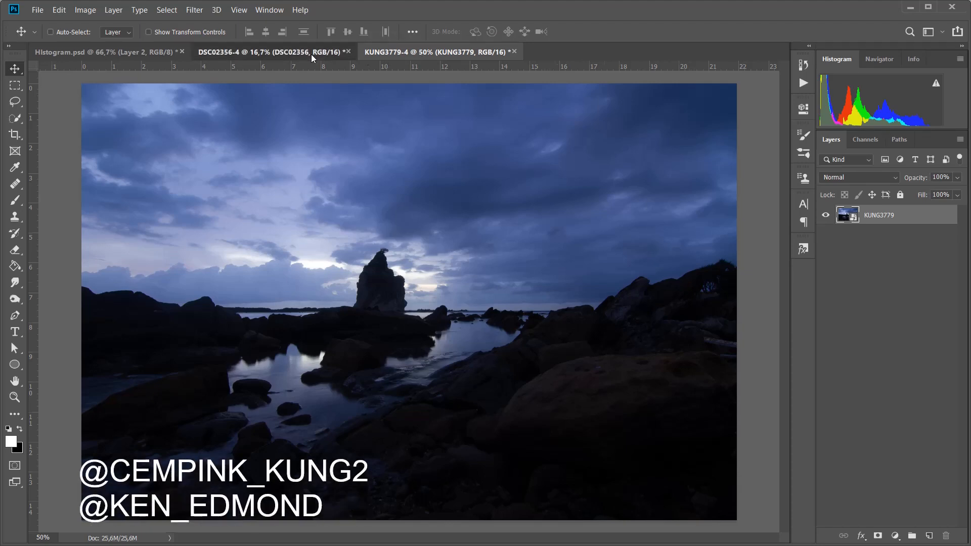
pyautogui.click(410, 54)
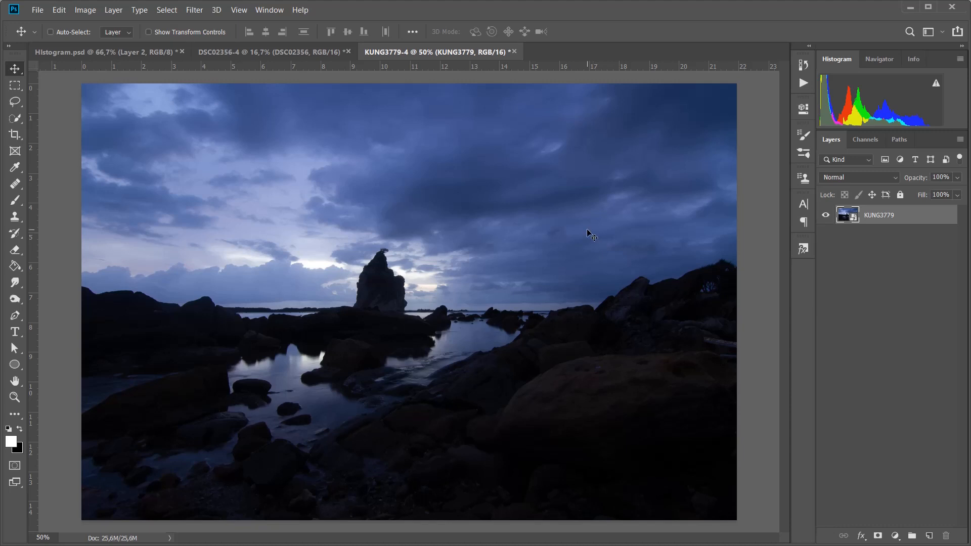
pyautogui.click(305, 52)
pyautogui.click(445, 52)
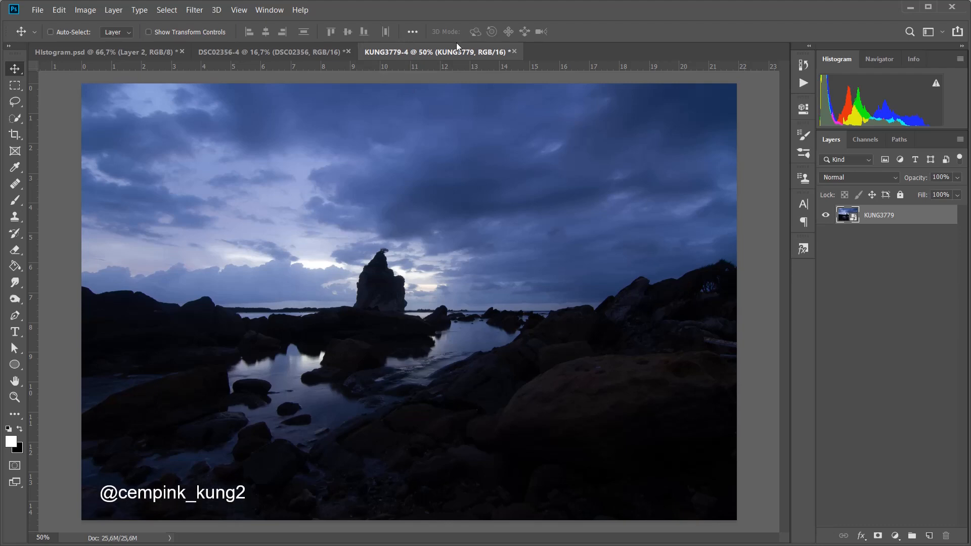
pyautogui.rightClick(929, 220)
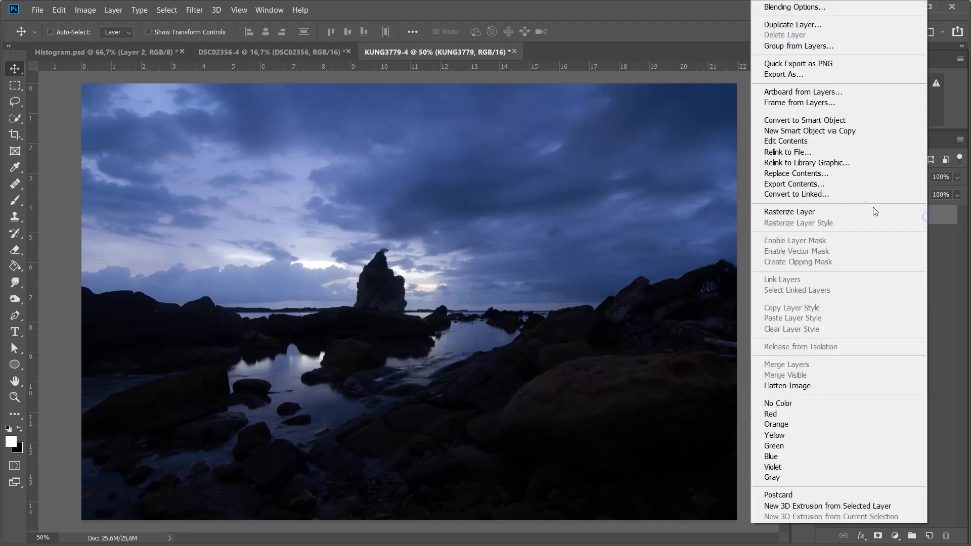
pyautogui.click(836, 131)
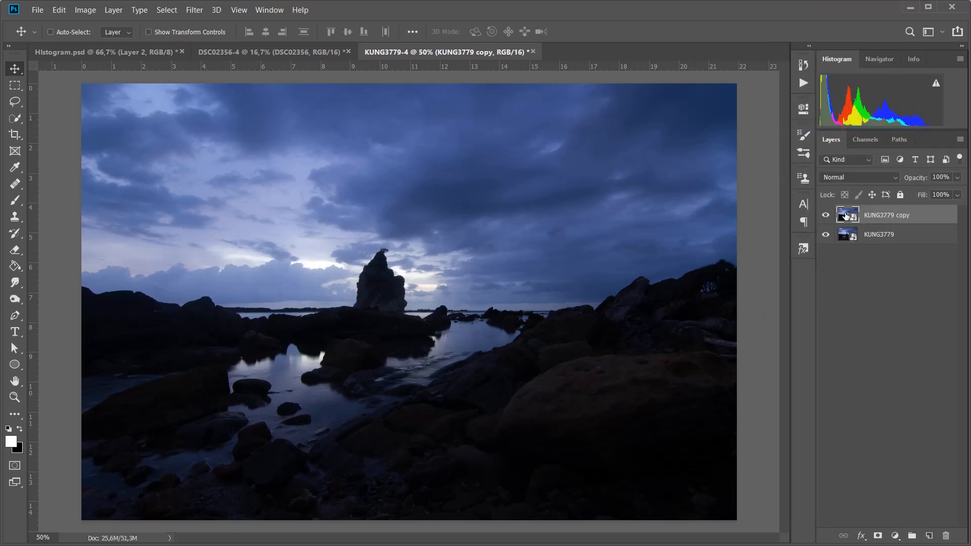
pyautogui.doubleClick(846, 216)
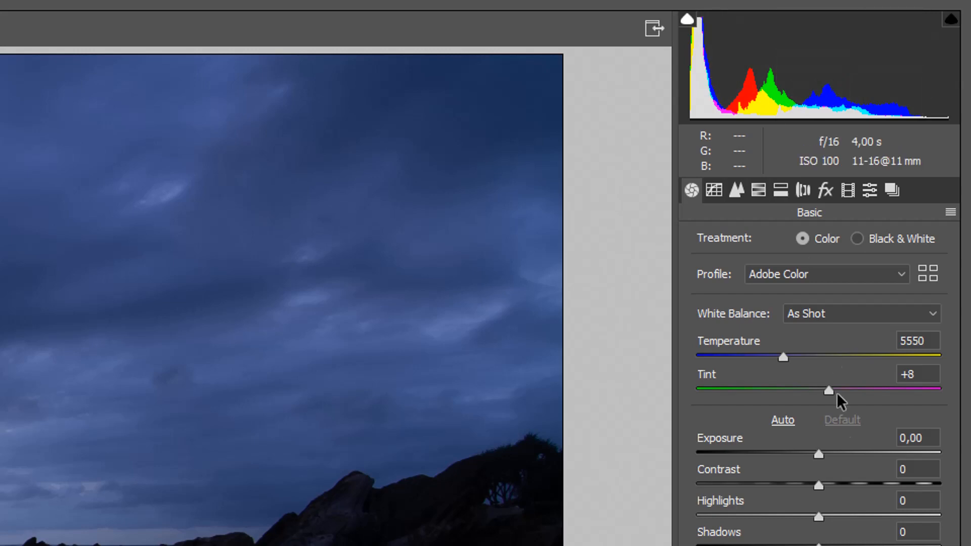
# - Try Exposure at +0,40 and -0,15, and raise Highlights to +12 directly on the histogram
pyautogui.click(816, 452)
pyautogui.moveTo(815, 452)
pyautogui.mouseDown()
pyautogui.moveTo(835, 451)
pyautogui.moveTo(826, 453)
pyautogui.mouseUp()
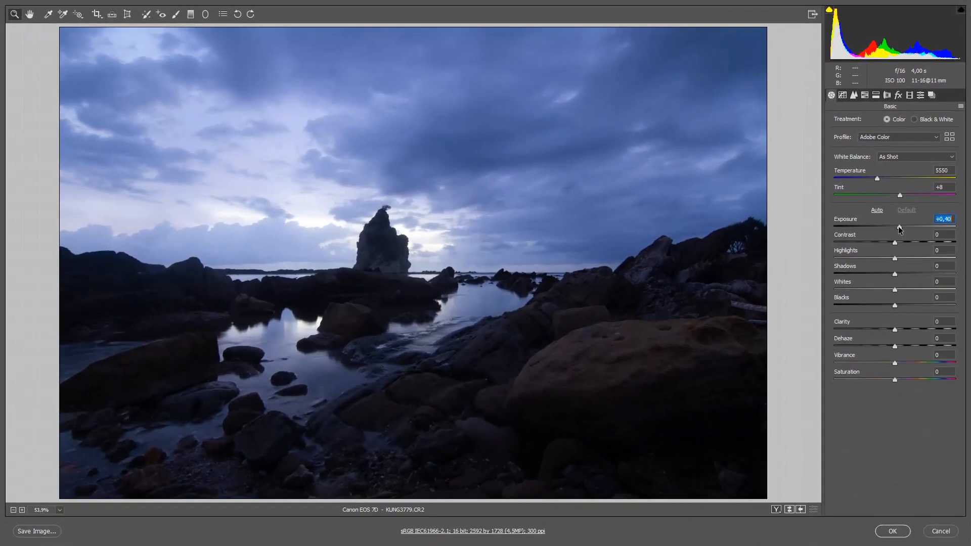
pyautogui.moveTo(899, 227); pyautogui.dragTo(893, 232)
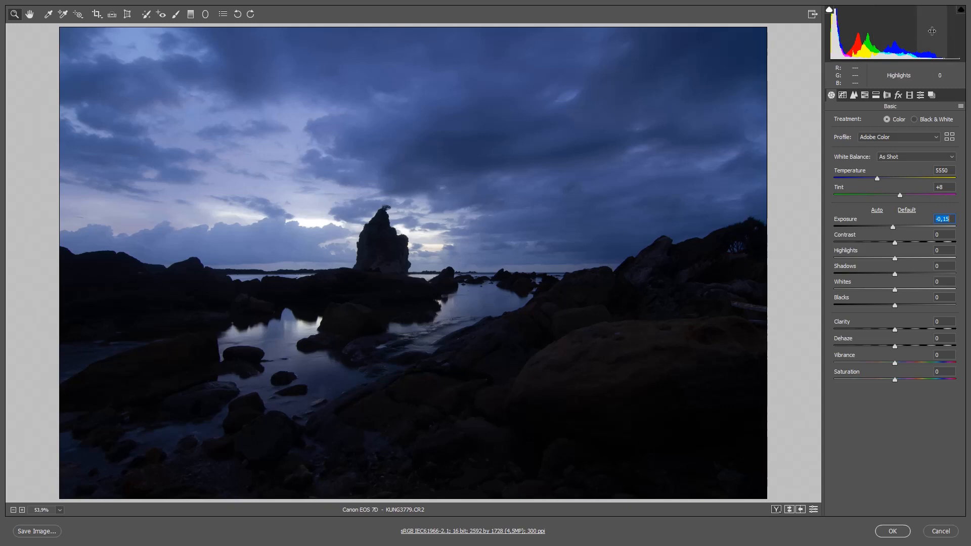
pyautogui.moveTo(932, 31)
pyautogui.mouseDown()
pyautogui.moveTo(955, 31)
pyautogui.moveTo(938, 31)
pyautogui.mouseUp()
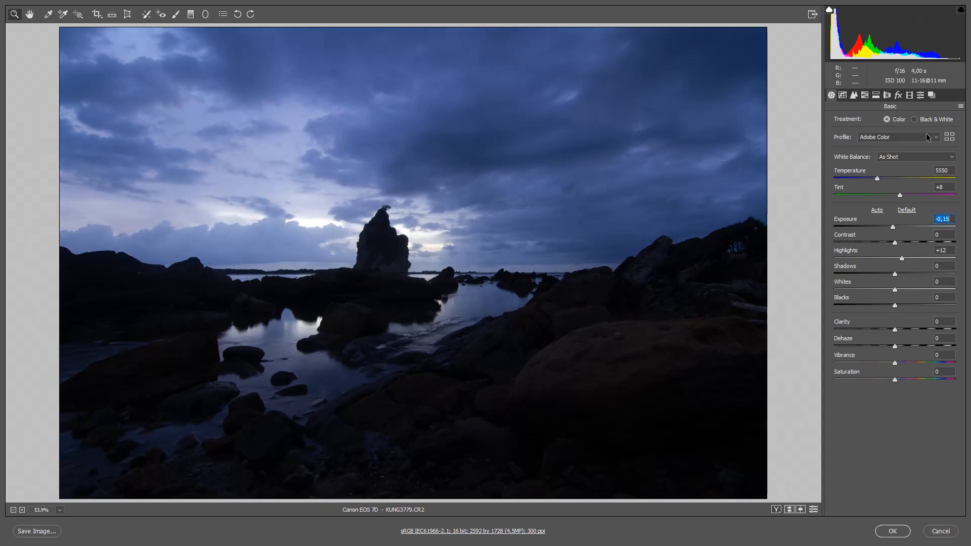
# - Try a brighter Exposure of +0,60 combined with Highlights at -3
pyautogui.moveTo(893, 228); pyautogui.dragTo(901, 229)
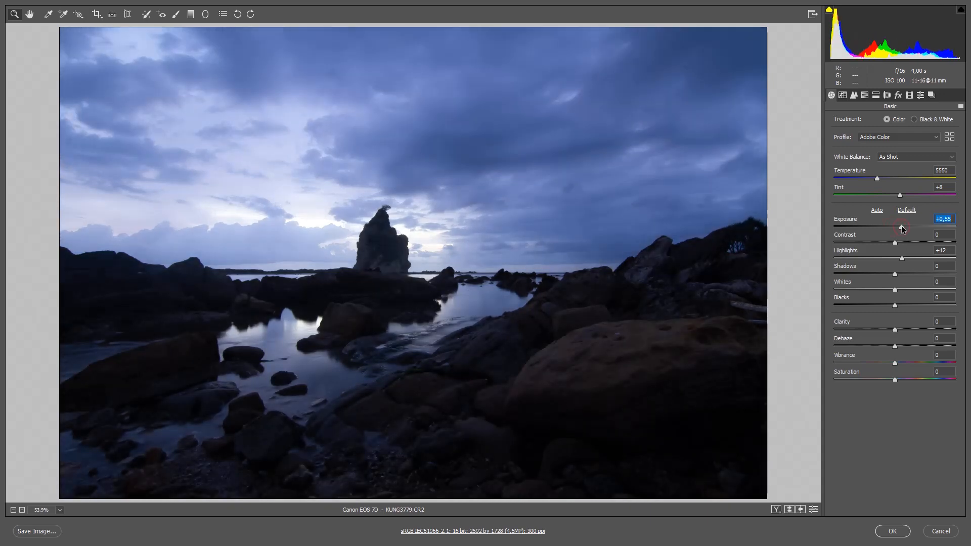
pyautogui.press('Up')
pyautogui.press('Up')
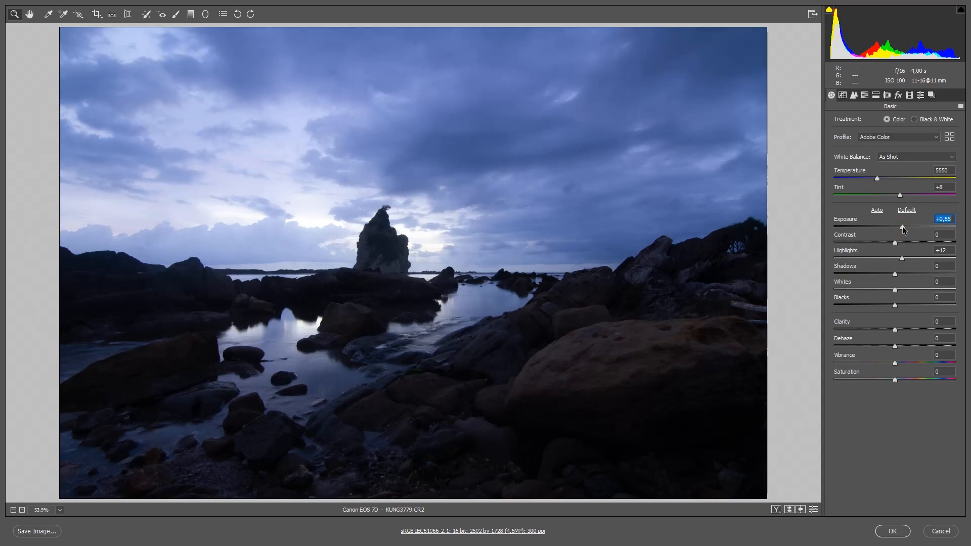
pyautogui.press('Down')
pyautogui.moveTo(902, 260); pyautogui.dragTo(895, 262)
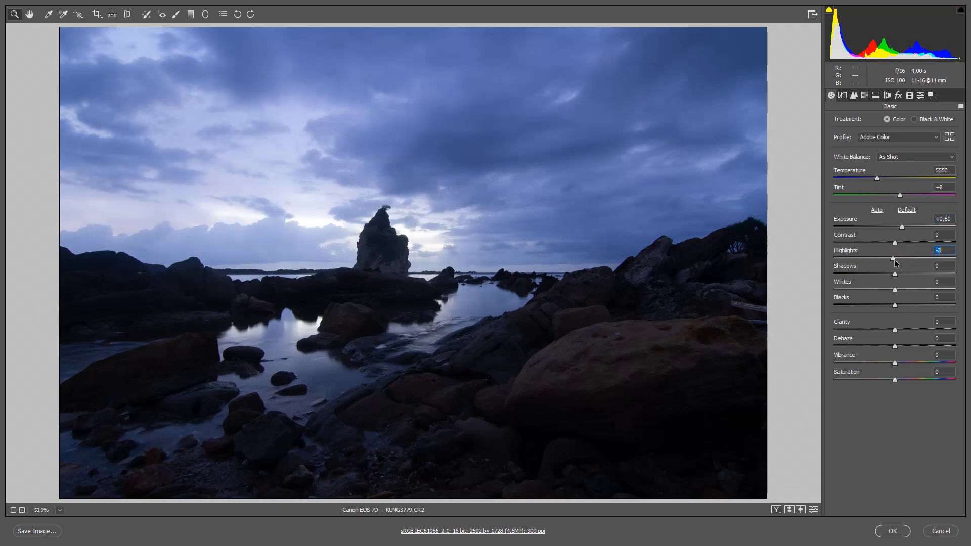
# - Rebalance the photo's tones with Exposure +0,90, Highlights -30 and Shadows +73
pyautogui.moveTo(901, 227); pyautogui.dragTo(906, 227)
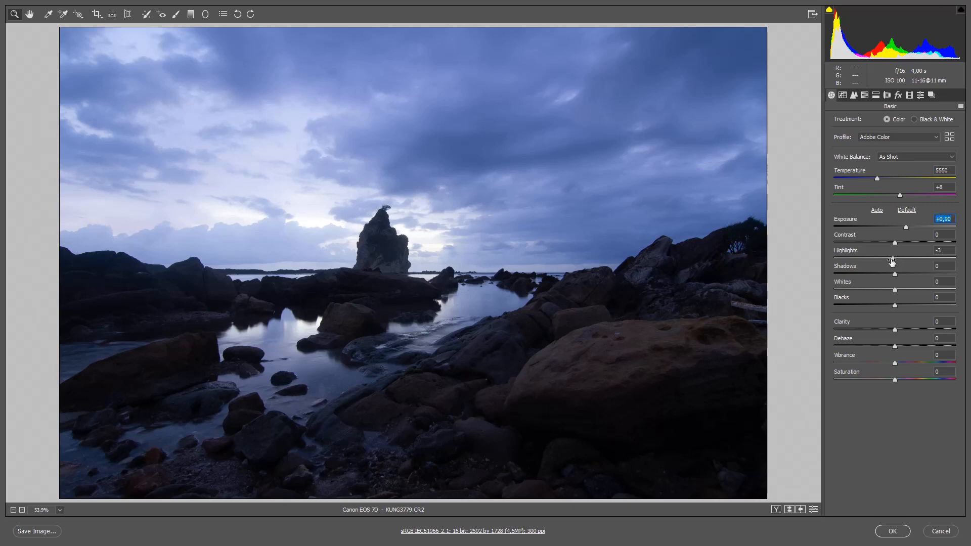
pyautogui.moveTo(893, 258); pyautogui.dragTo(876, 257)
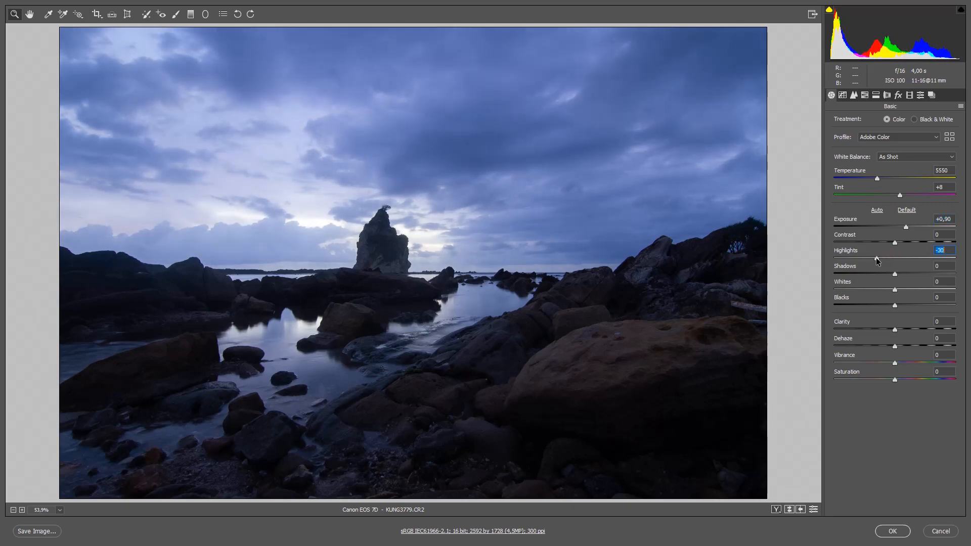
pyautogui.click(895, 275)
pyautogui.moveTo(895, 274); pyautogui.dragTo(939, 275)
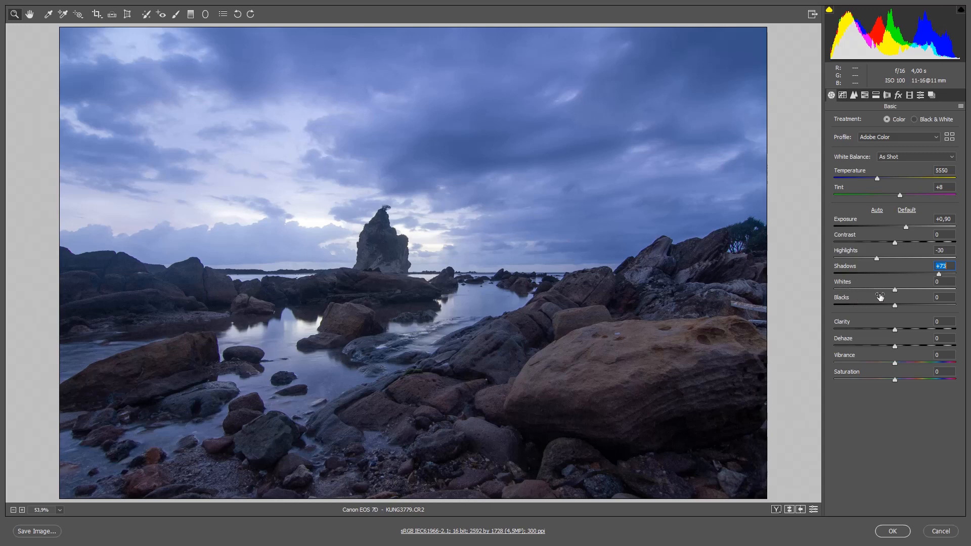
# - Set Whites to +13 and Blacks to -7, using the clipping preview to judge both limits
pyautogui.press('alt')
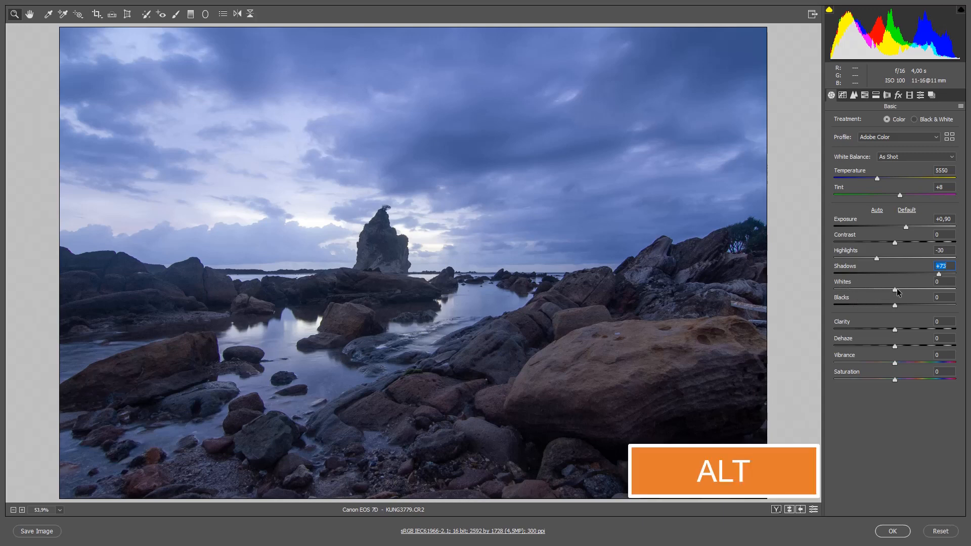
pyautogui.keyDown('alt'); pyautogui.click(895, 291); pyautogui.keyUp('alt')
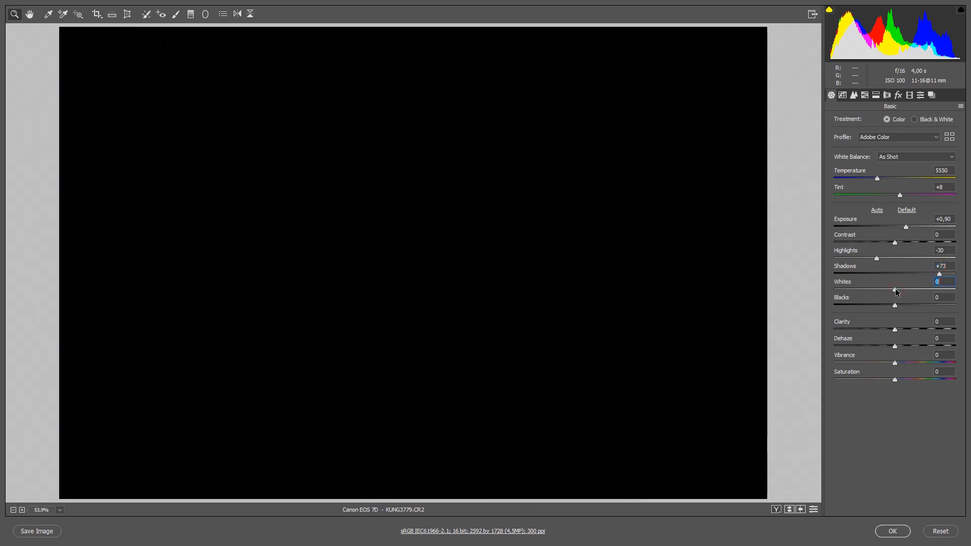
pyautogui.moveTo(895, 292); pyautogui.dragTo(903, 289)
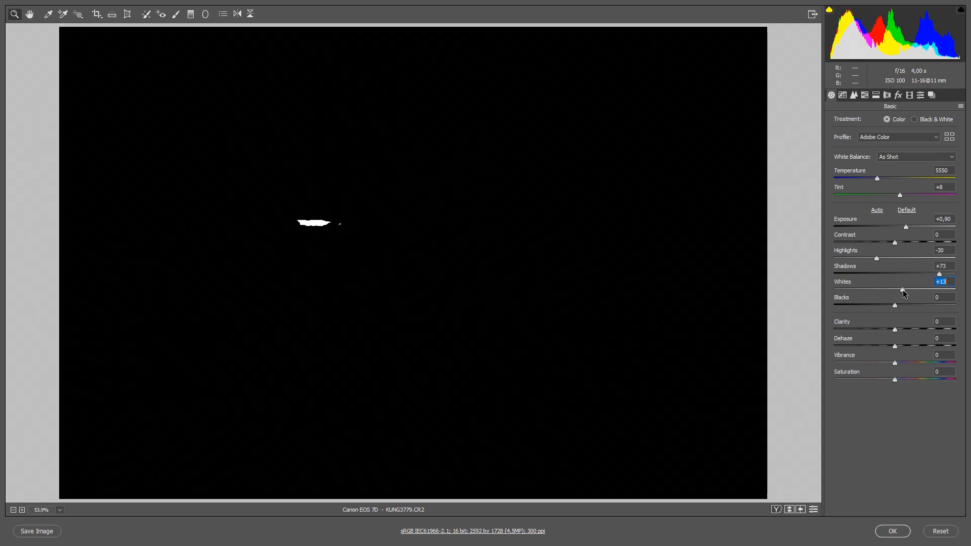
pyautogui.moveTo(903, 291); pyautogui.dragTo(903, 289)
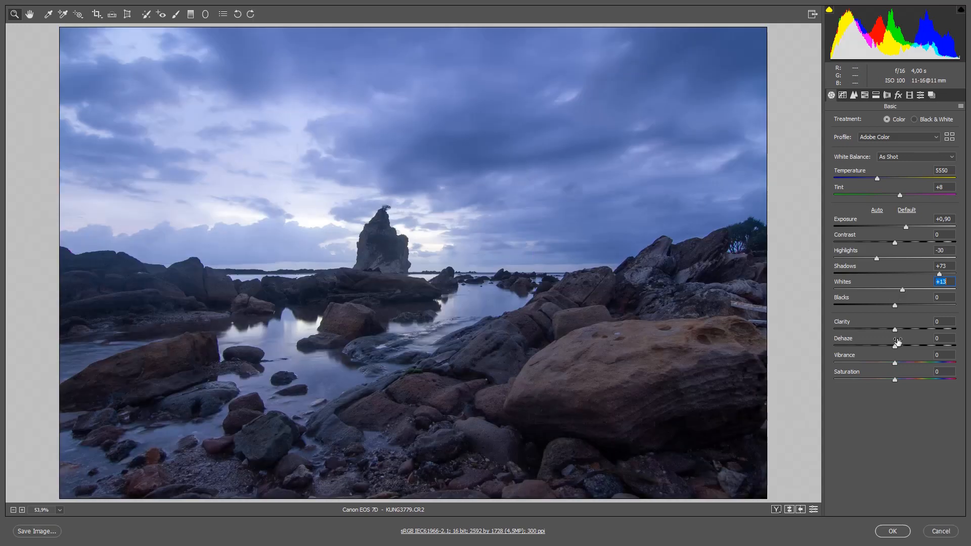
pyautogui.press('alt')
pyautogui.keyDown('alt'); pyautogui.click(895, 306); pyautogui.keyUp('alt')
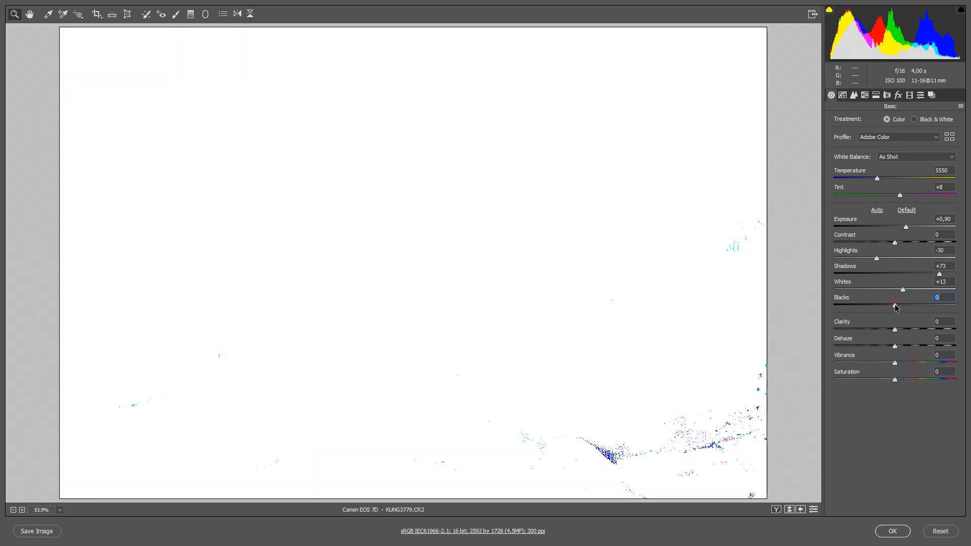
pyautogui.moveTo(894, 305)
pyautogui.mouseDown()
pyautogui.moveTo(905, 305)
pyautogui.moveTo(863, 306)
pyautogui.moveTo(899, 306)
pyautogui.moveTo(891, 306)
pyautogui.mouseUp()
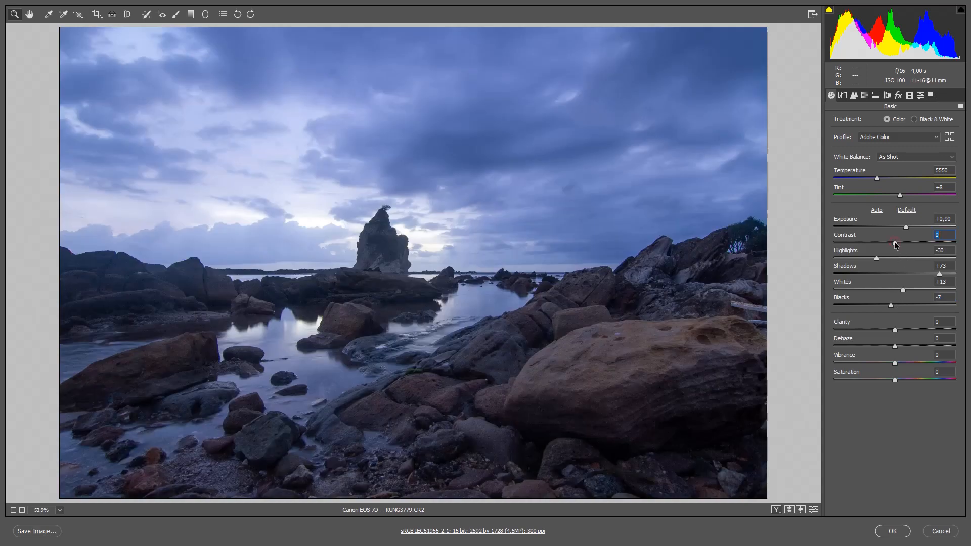
# - Strengthen the photo's definition with Contrast +6, Clarity +20 and Dehaze +1
pyautogui.moveTo(896, 245); pyautogui.dragTo(899, 249)
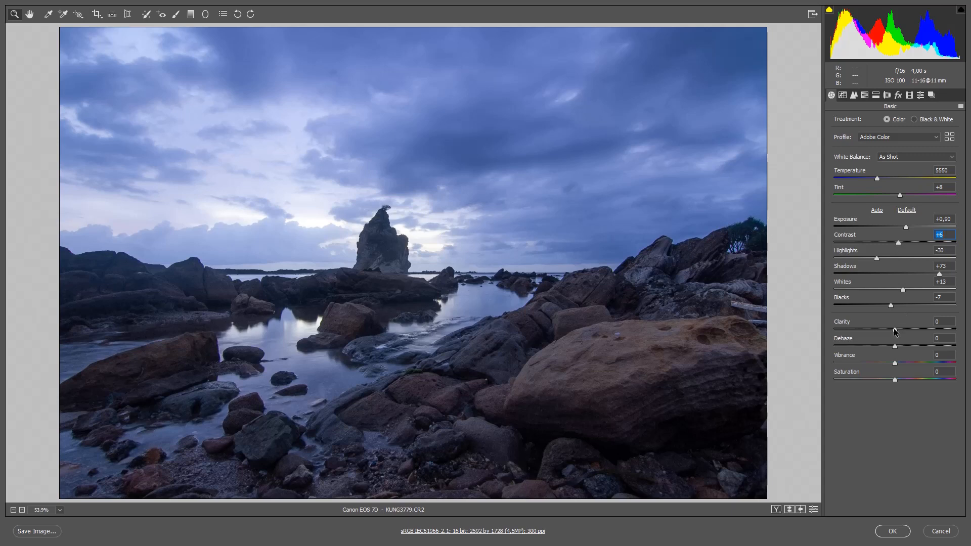
pyautogui.moveTo(895, 329); pyautogui.dragTo(906, 329)
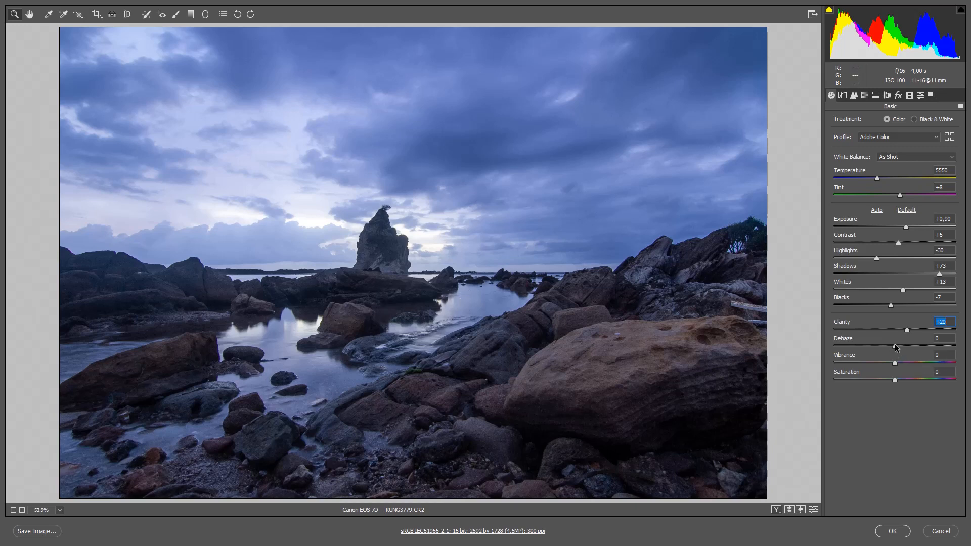
pyautogui.moveTo(894, 346); pyautogui.dragTo(895, 348)
# - Warm up the photo's white balance by setting the Temperature to 7600
pyautogui.click(878, 180)
pyautogui.moveTo(877, 179); pyautogui.dragTo(878, 180)
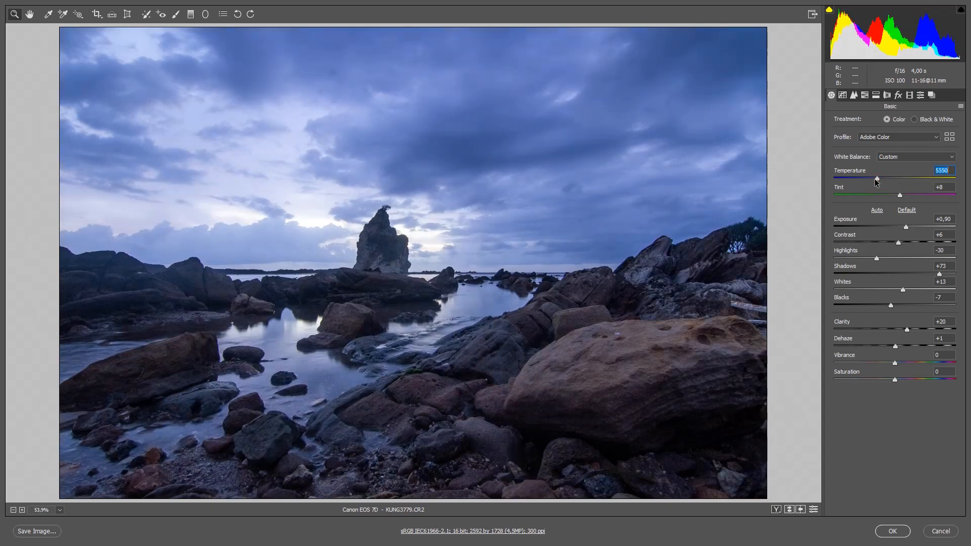
pyautogui.moveTo(879, 181); pyautogui.dragTo(904, 177)
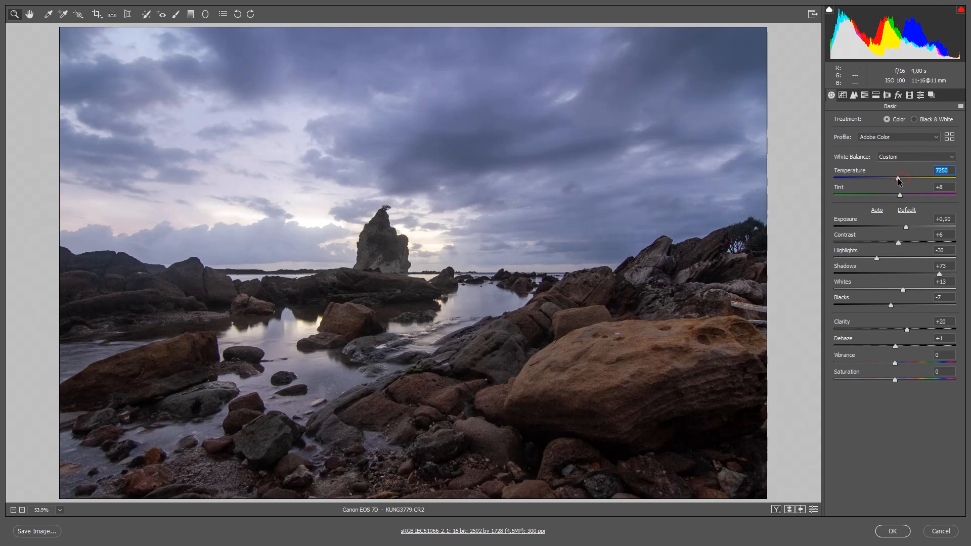
pyautogui.press('Down')
# - Look through the Tone Curve settings and the sharpening and noise reduction settings under Detail
pyautogui.click(843, 96)
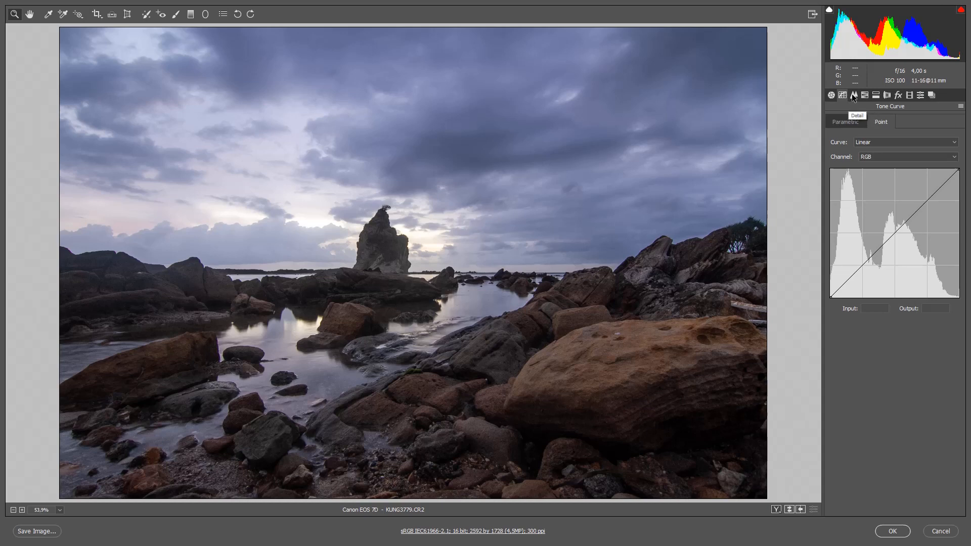
pyautogui.click(853, 95)
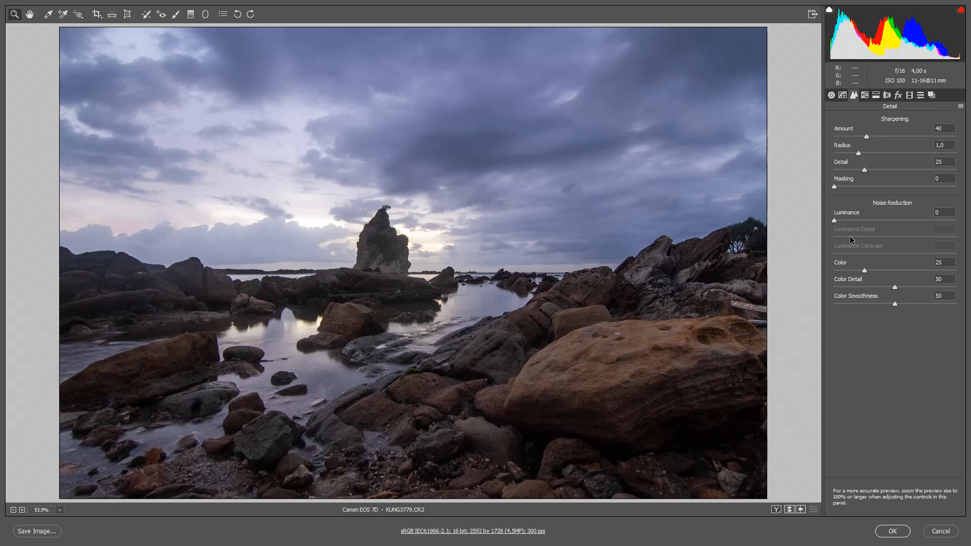
pyautogui.click(830, 96)
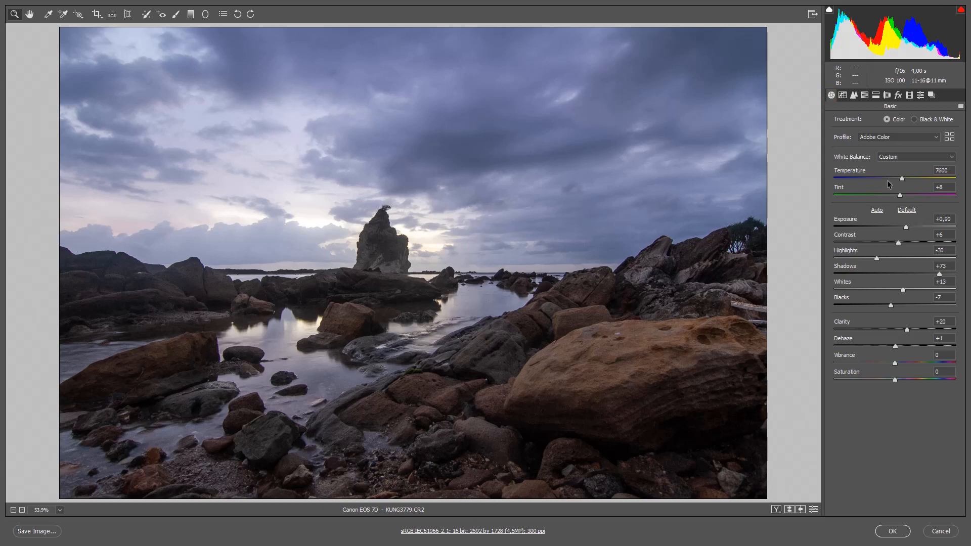
pyautogui.click(854, 95)
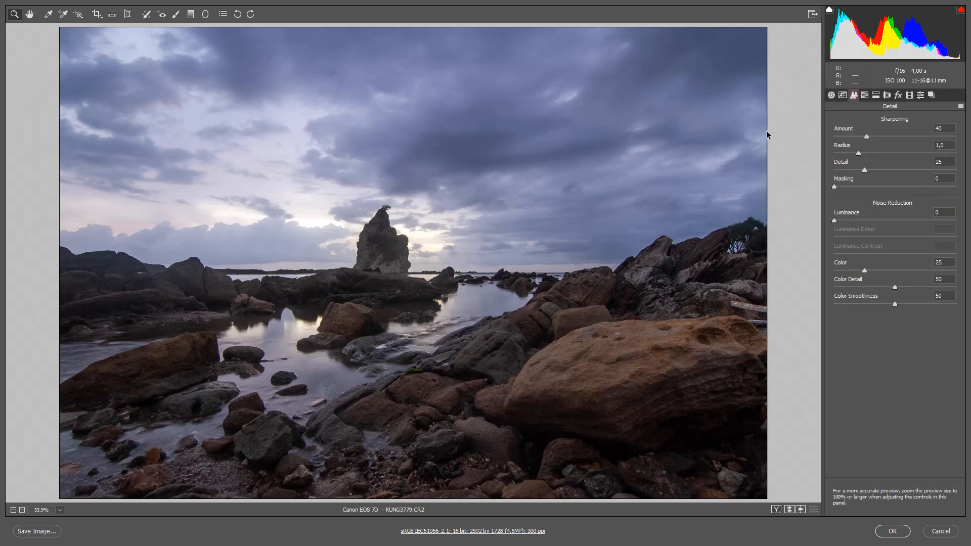
# - Reduce the seascape's noise by setting Luminance noise reduction to 16, checking the rocks in a close-up view
pyautogui.click(414, 247)
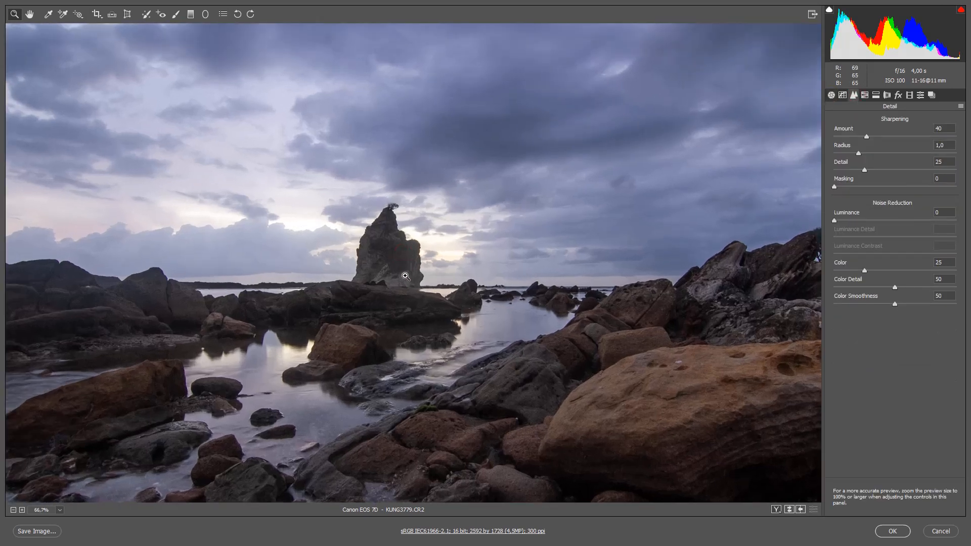
pyautogui.click(405, 276)
pyautogui.click(405, 285)
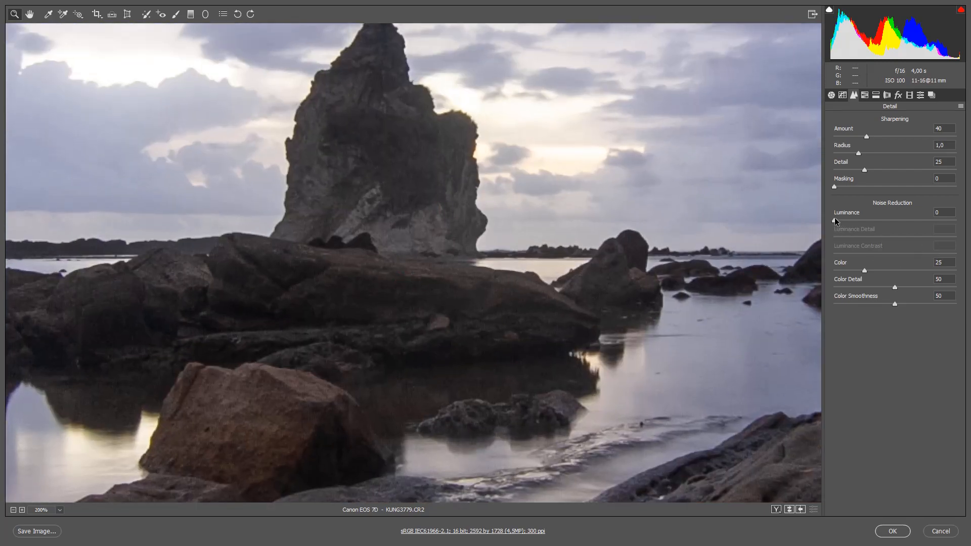
pyautogui.moveTo(835, 221); pyautogui.dragTo(857, 221)
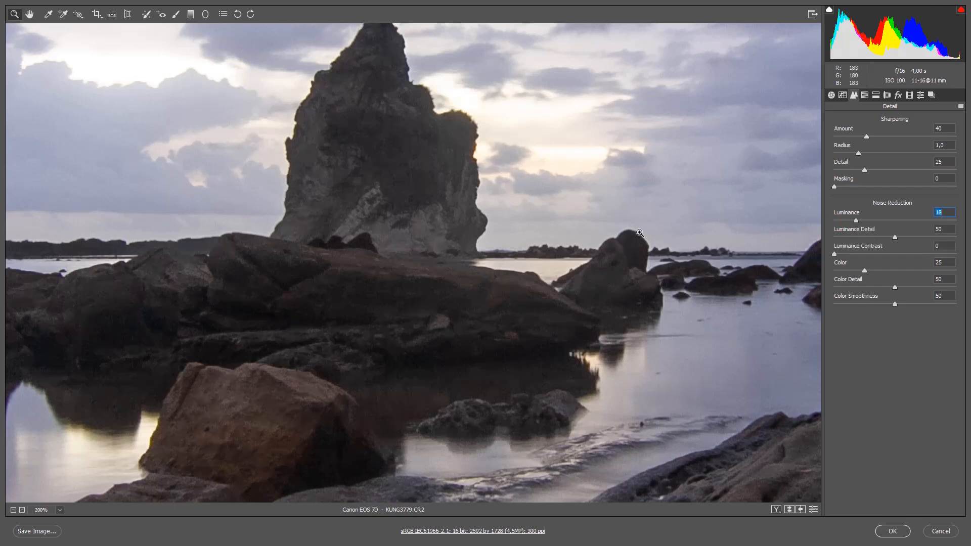
pyautogui.moveTo(856, 220); pyautogui.dragTo(854, 220)
pyautogui.click(61, 512)
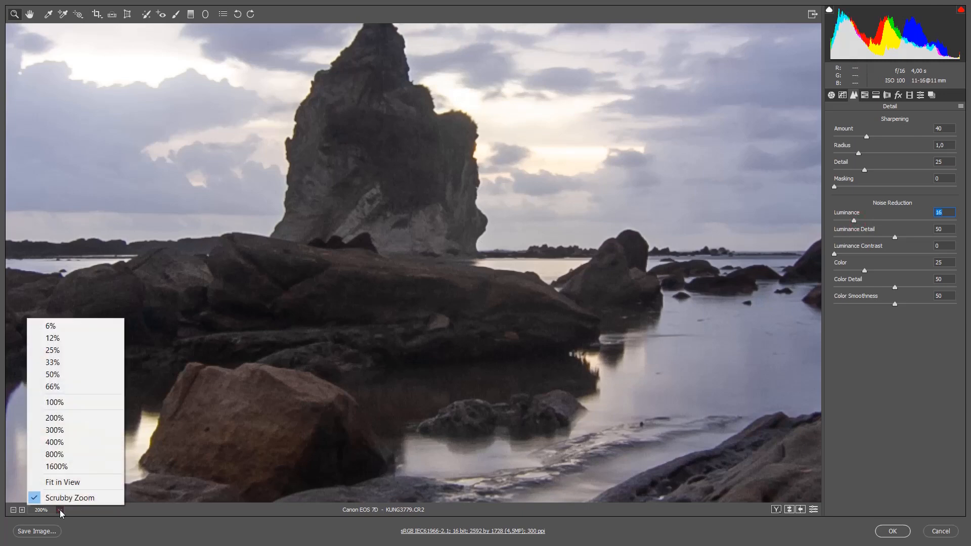
pyautogui.click(69, 480)
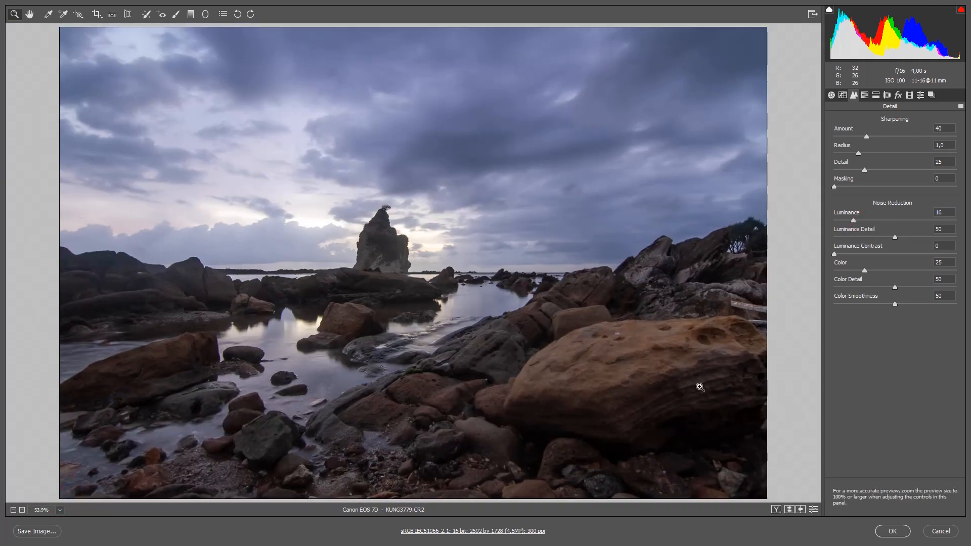
# - Remove chromatic aberration and enable lens profile corrections, comparing the photo with and without the profile, and apply the Camera Raw edits
pyautogui.click(886, 96)
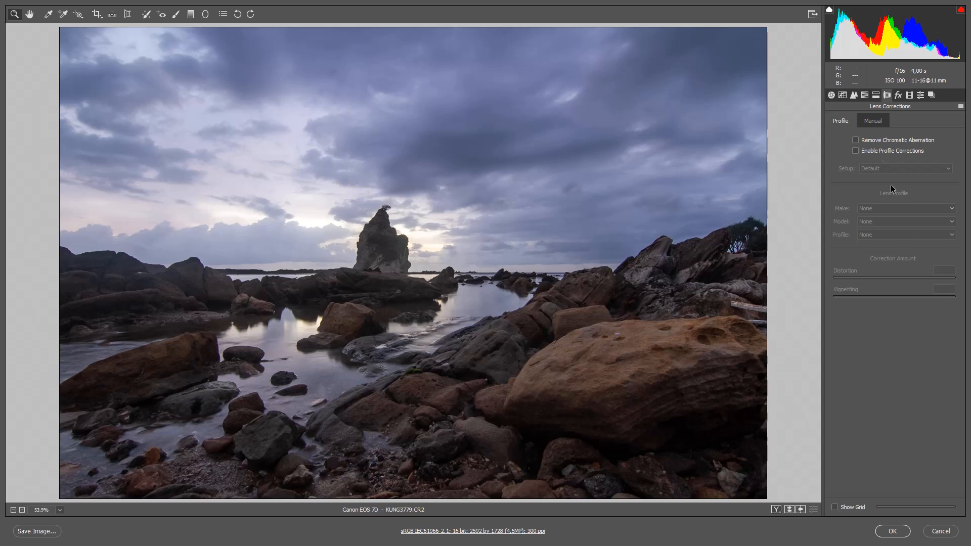
pyautogui.click(856, 141)
pyautogui.click(856, 152)
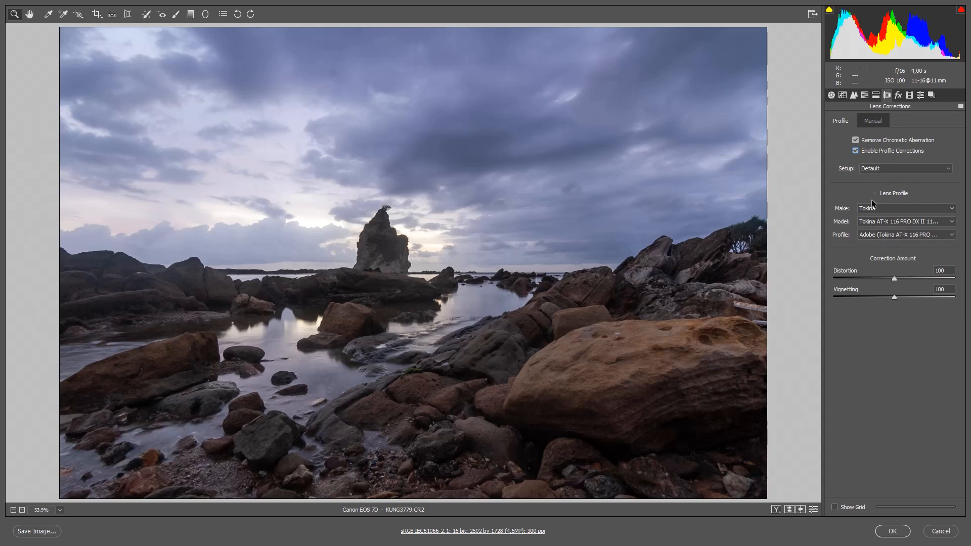
pyautogui.click(855, 151)
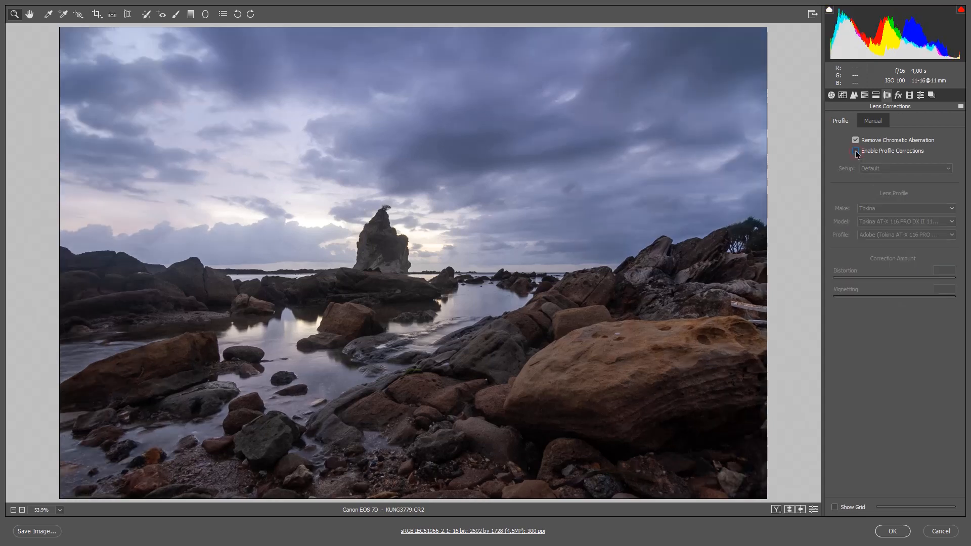
pyautogui.click(856, 152)
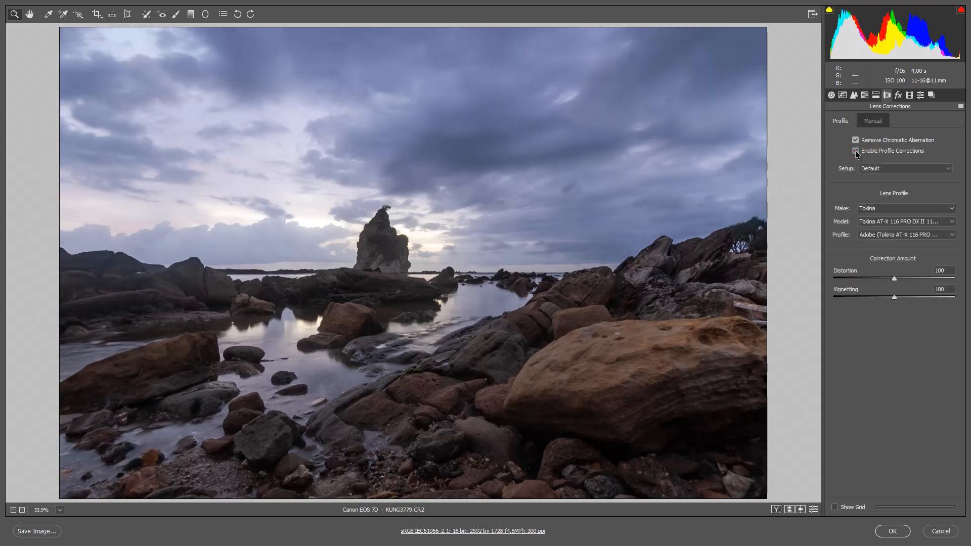
pyautogui.click(856, 152)
pyautogui.click(856, 151)
pyautogui.click(856, 151)
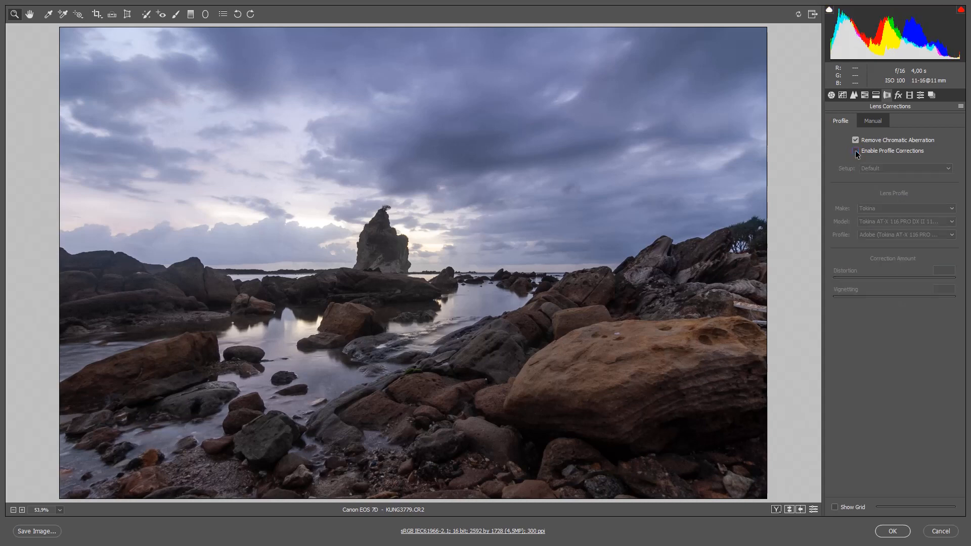
pyautogui.click(855, 151)
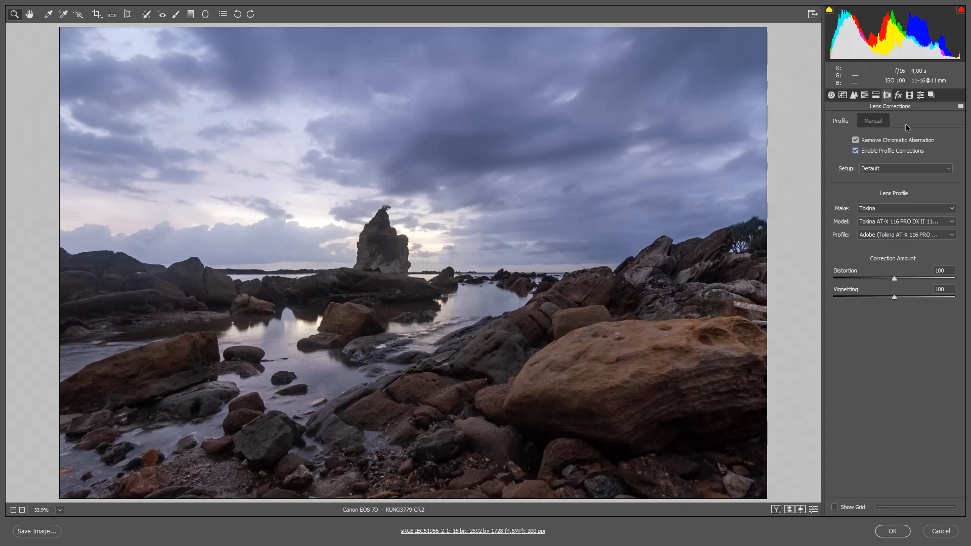
pyautogui.click(892, 531)
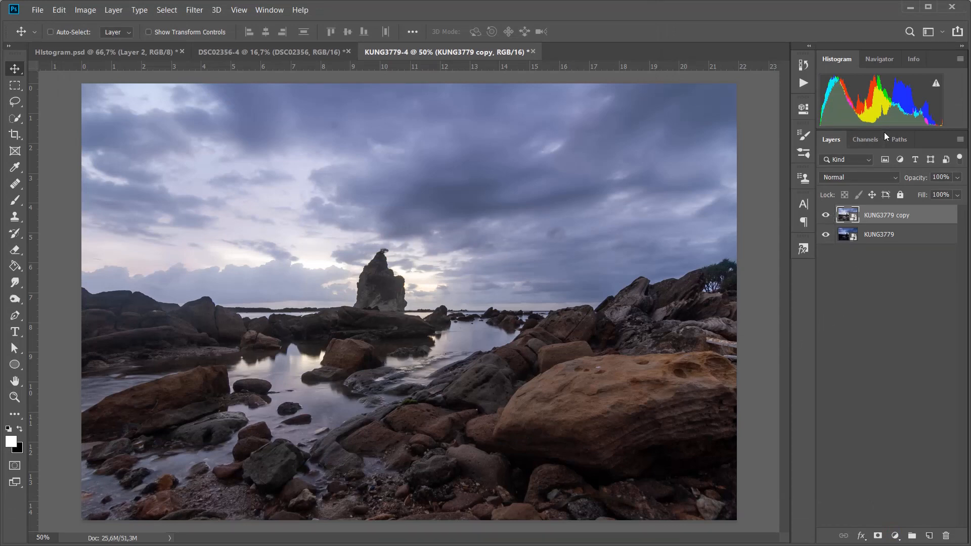
# - Compare the edited seascape and its histogram with the original by toggling the visibility of the KUNG3779 copy layer
pyautogui.click(826, 215)
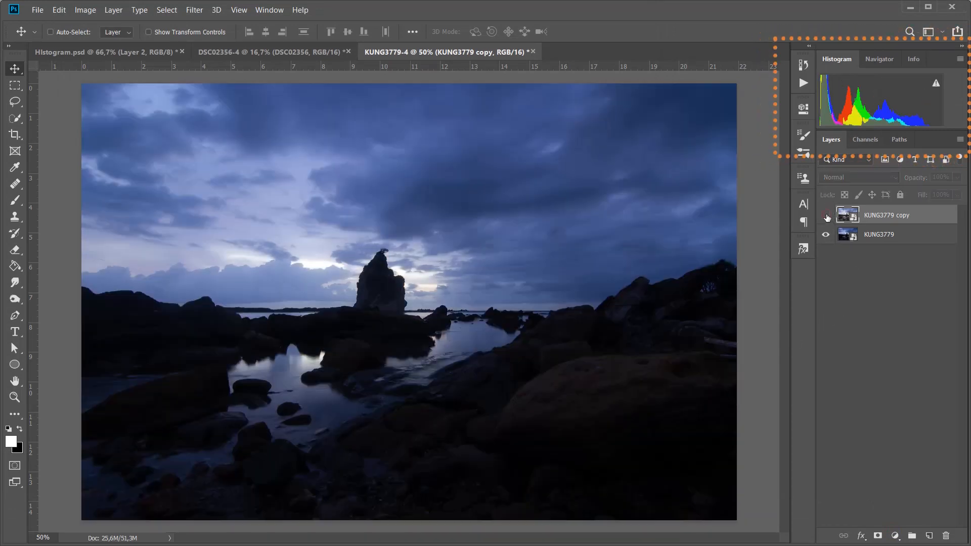
pyautogui.click(826, 217)
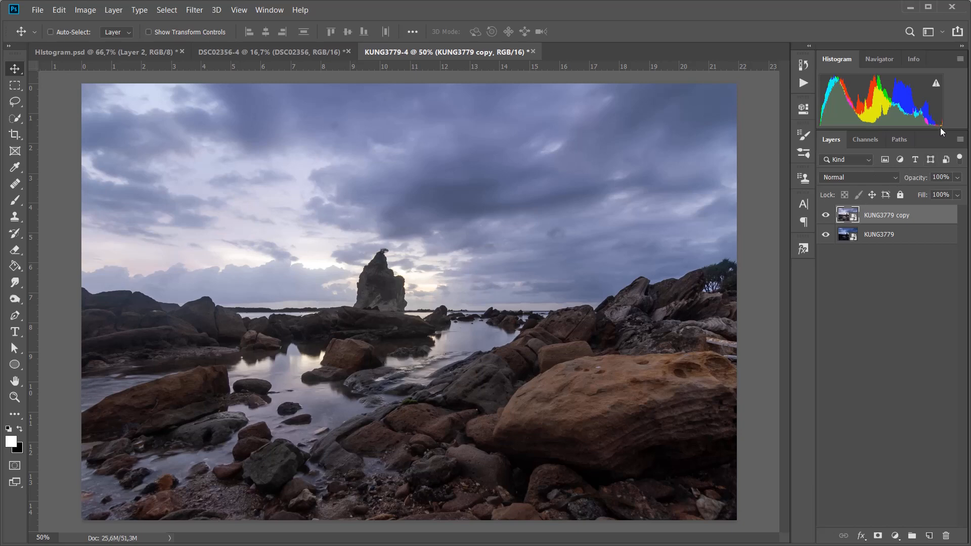
pyautogui.click(825, 217)
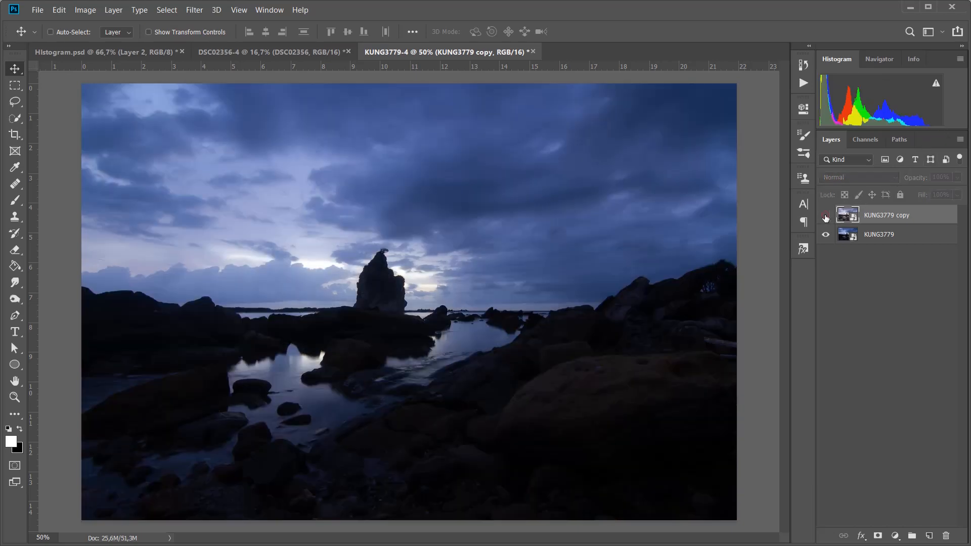
pyautogui.click(825, 217)
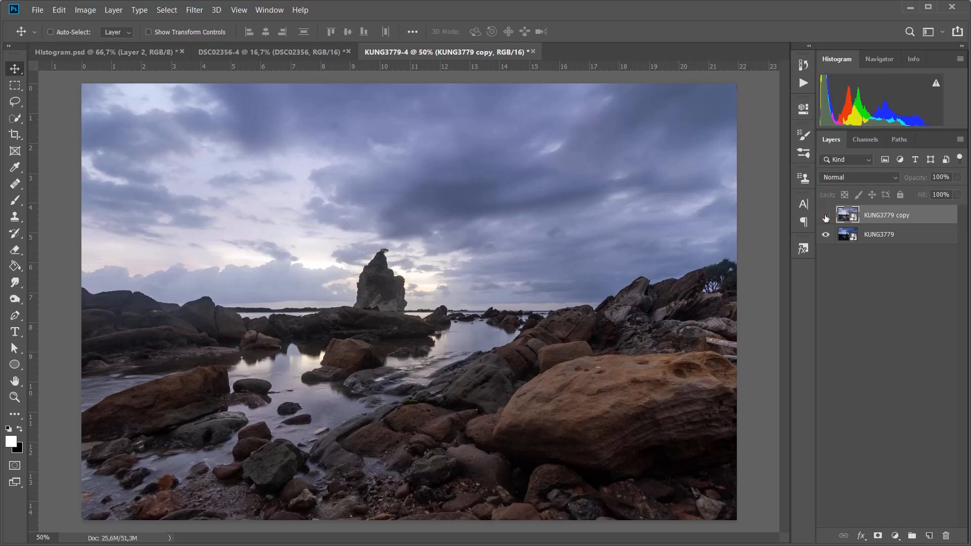
pyautogui.click(825, 216)
pyautogui.click(825, 217)
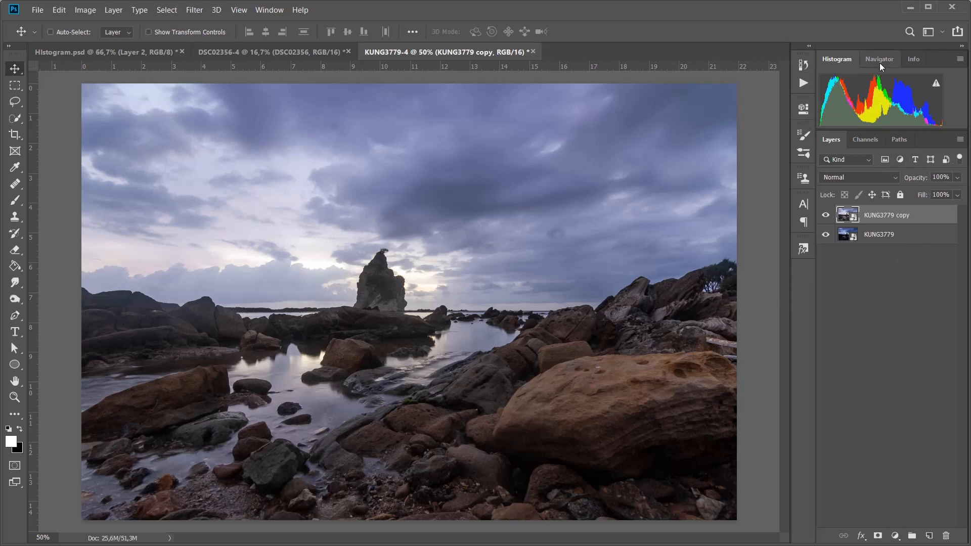
# - In the DSC02356 document, create a new smart object via copy and open the copy in Camera Raw
pyautogui.click(289, 52)
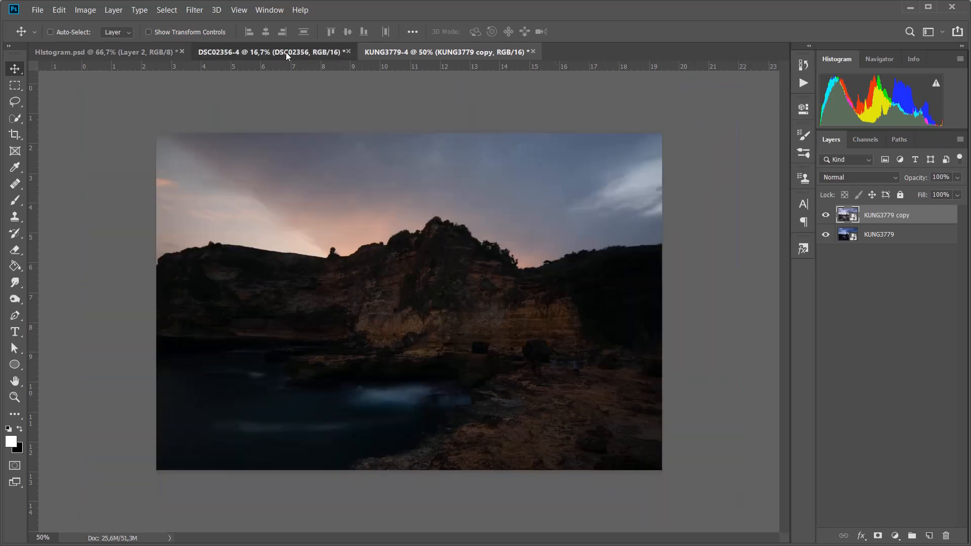
pyautogui.rightClick(906, 218)
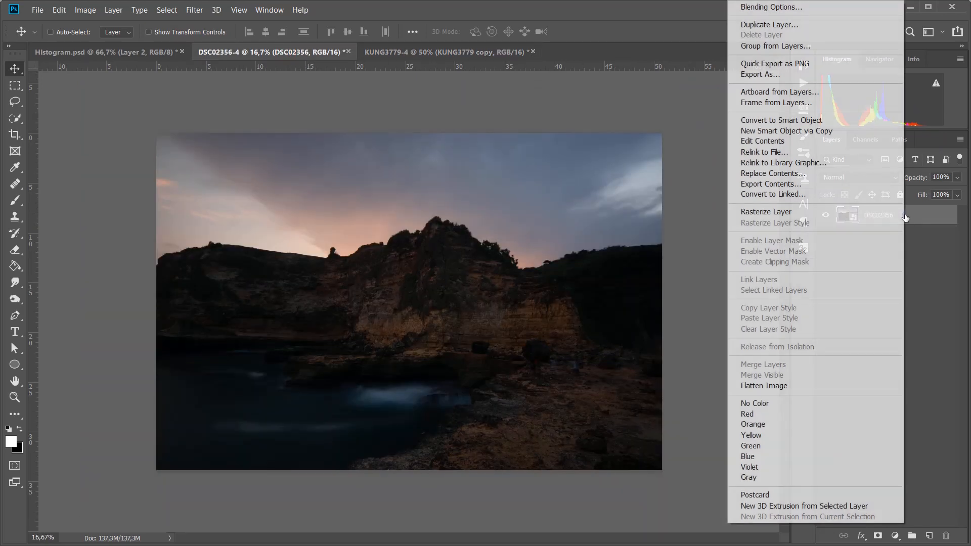
pyautogui.click(798, 132)
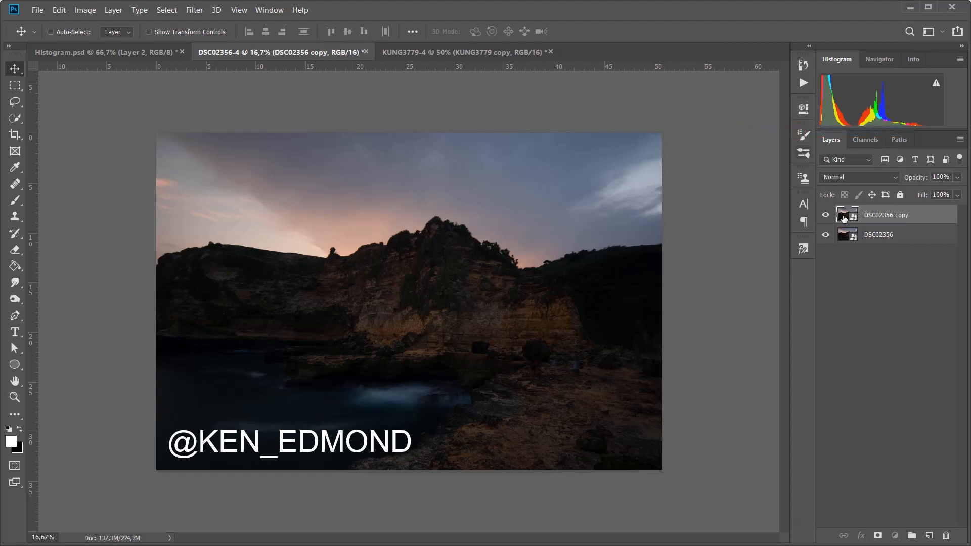
pyautogui.doubleClick(843, 218)
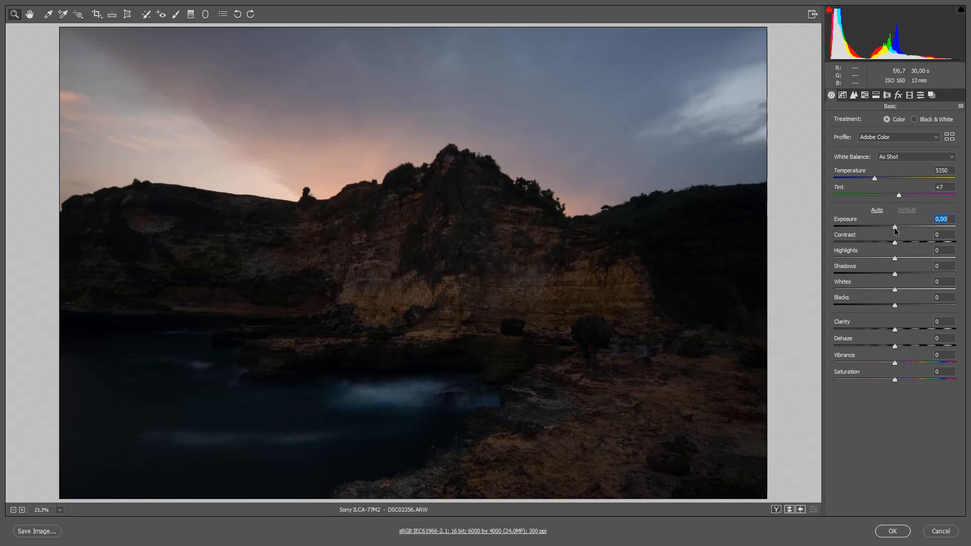
# - Balance the cliff photo's tones with Exposure +1.10, Highlights -22, Shadows +45, Whites -1 and Blacks -19
pyautogui.moveTo(895, 228); pyautogui.dragTo(904, 226)
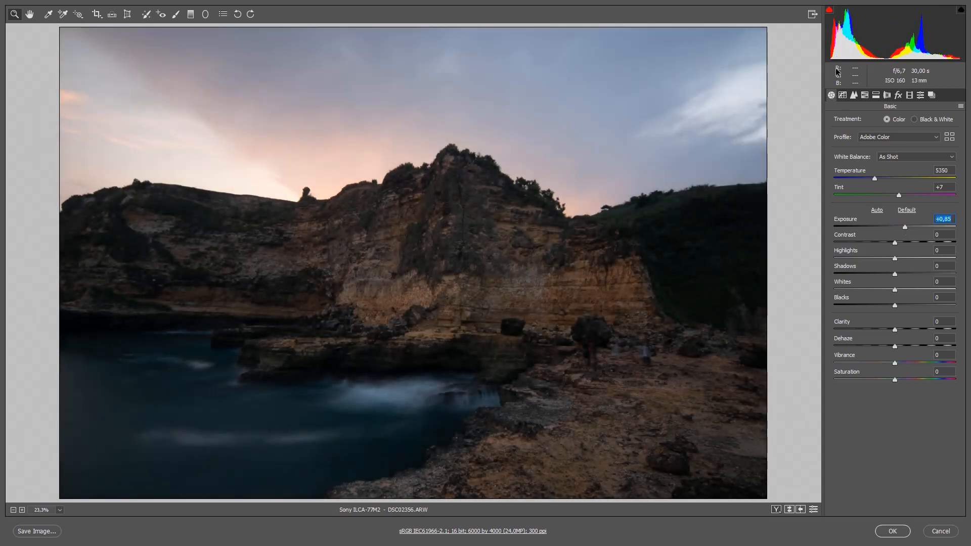
pyautogui.moveTo(887, 60)
pyautogui.moveTo(895, 261)
pyautogui.mouseDown()
pyautogui.moveTo(903, 260)
pyautogui.moveTo(886, 260)
pyautogui.mouseUp()
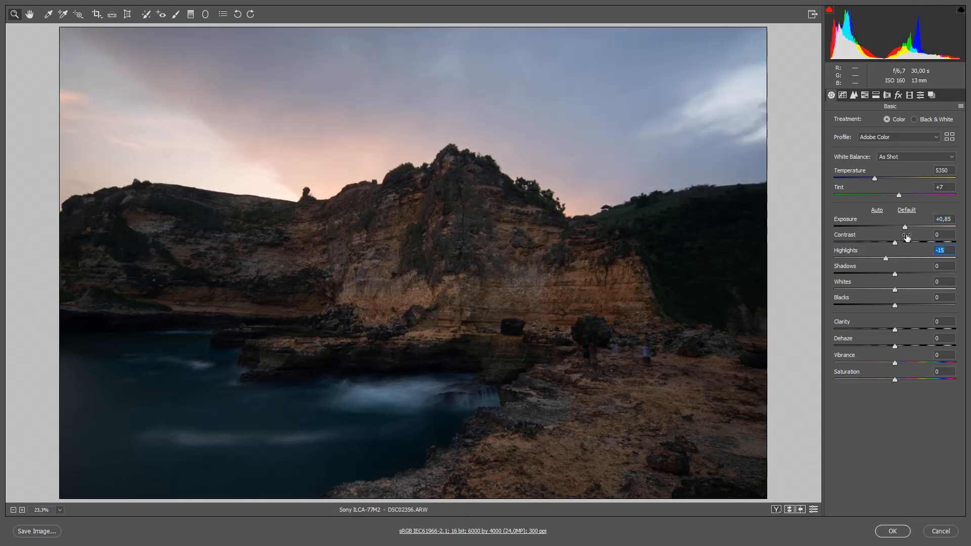
pyautogui.moveTo(904, 226); pyautogui.dragTo(904, 256)
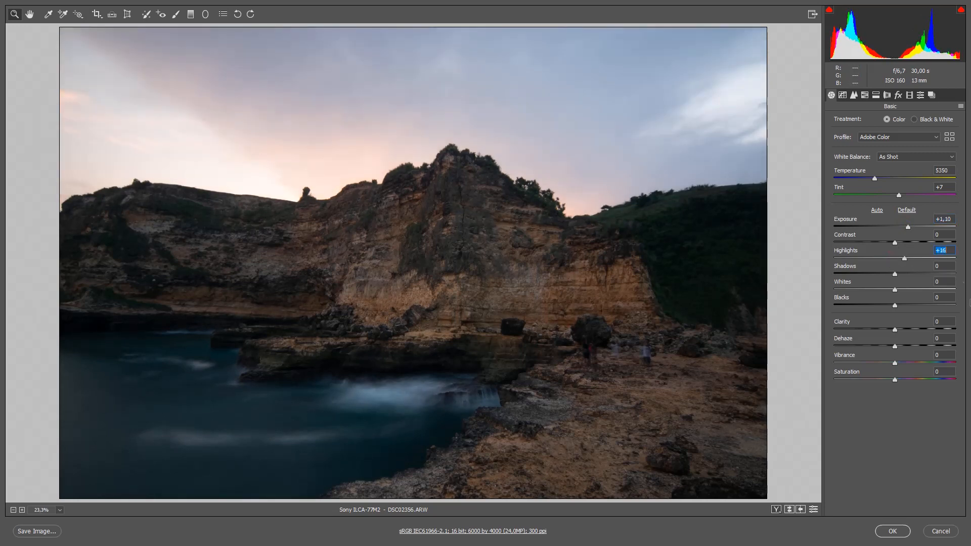
pyautogui.moveTo(905, 258); pyautogui.dragTo(882, 259)
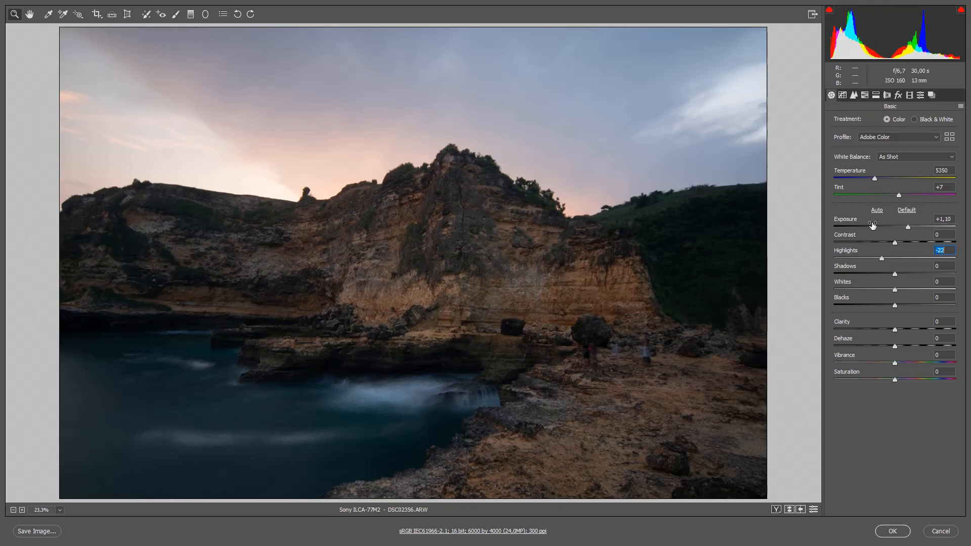
pyautogui.moveTo(896, 275); pyautogui.dragTo(921, 284)
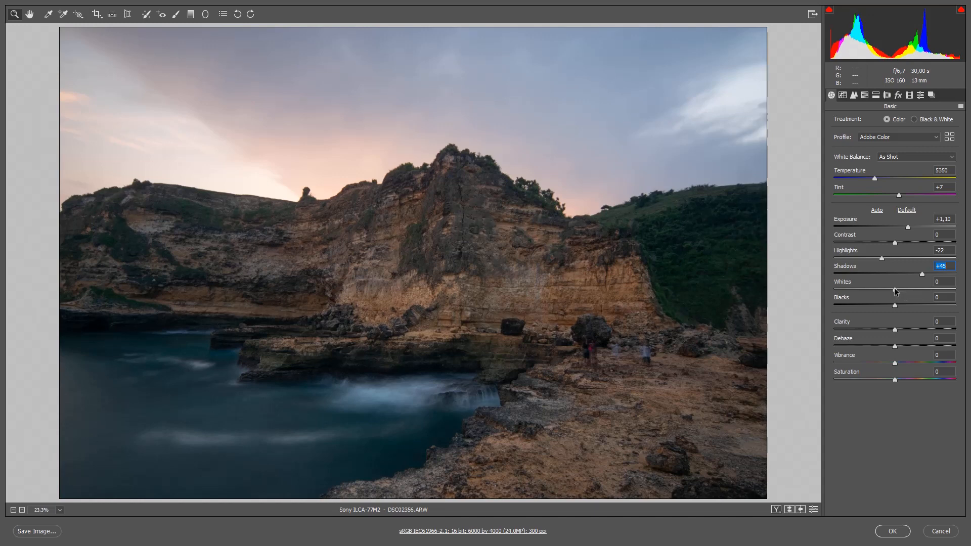
pyautogui.moveTo(894, 290)
pyautogui.mouseDown()
pyautogui.moveTo(894, 307)
pyautogui.moveTo(884, 307)
pyautogui.mouseUp()
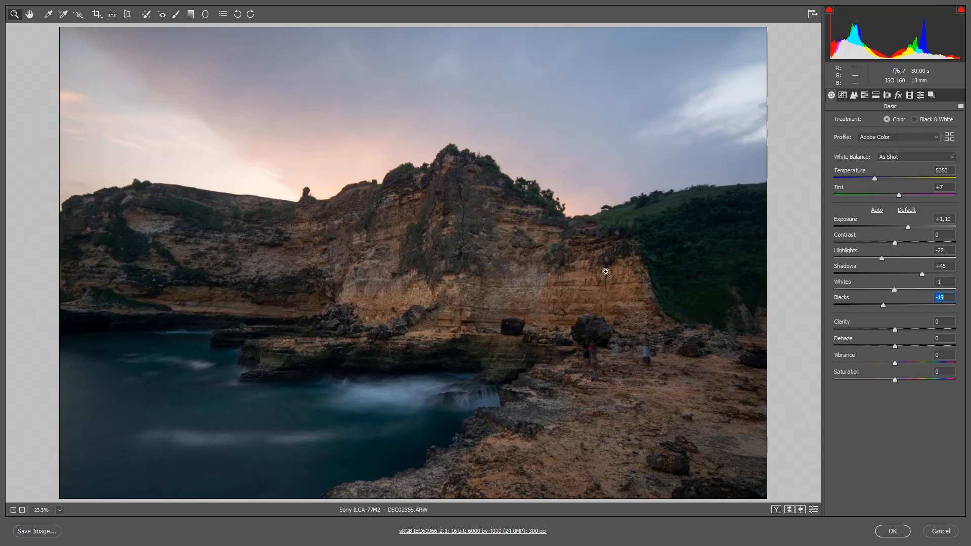
# - Set the cliff photo's Clarity to +8 and warm its white balance to a Temperature of 5800
pyautogui.click(525, 291)
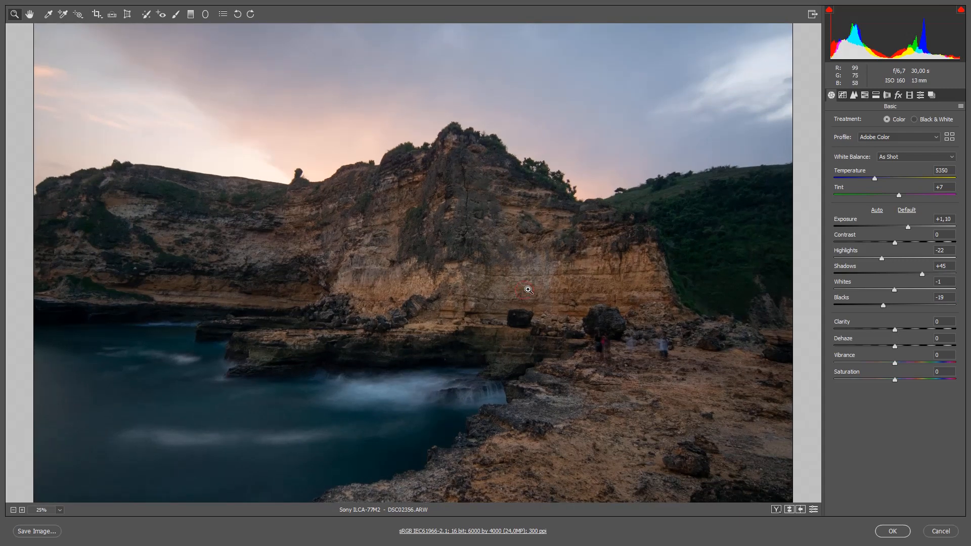
pyautogui.click(13, 509)
pyautogui.click(13, 510)
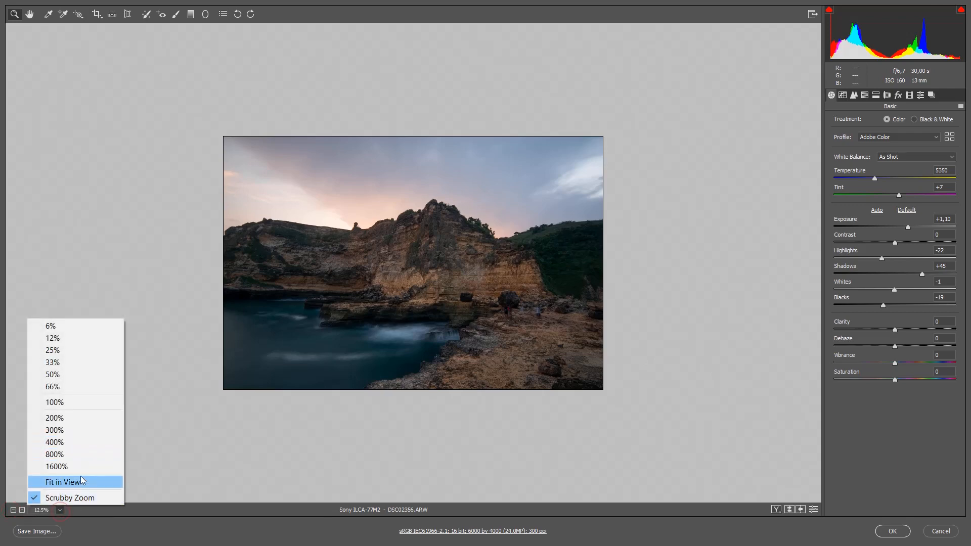
pyautogui.click(74, 482)
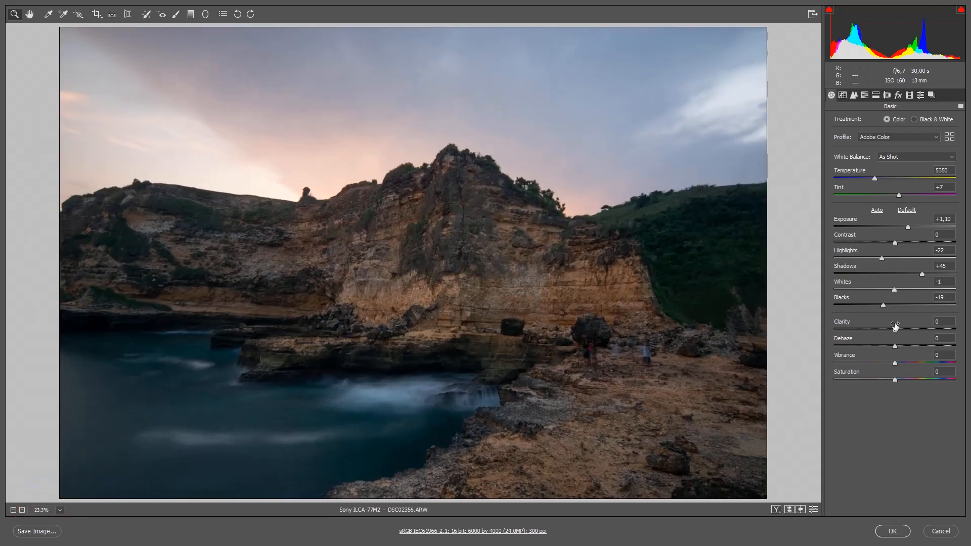
pyautogui.moveTo(895, 331)
pyautogui.mouseDown()
pyautogui.moveTo(925, 331)
pyautogui.moveTo(900, 333)
pyautogui.mouseUp()
pyautogui.moveTo(874, 179); pyautogui.dragTo(880, 180)
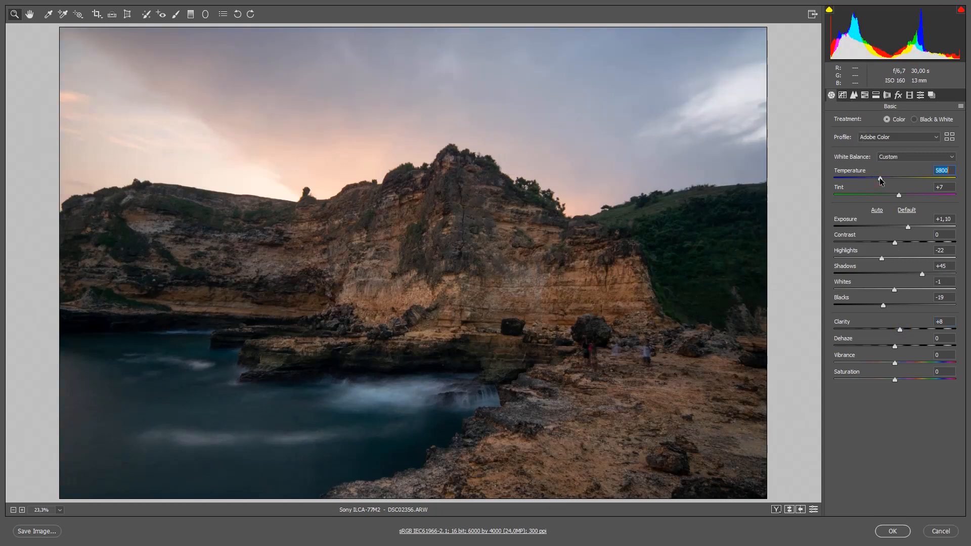
# - Set the cliff photo's Luminance noise reduction to 16 and inspect the rock face at 100%
pyautogui.click(842, 95)
pyautogui.click(854, 95)
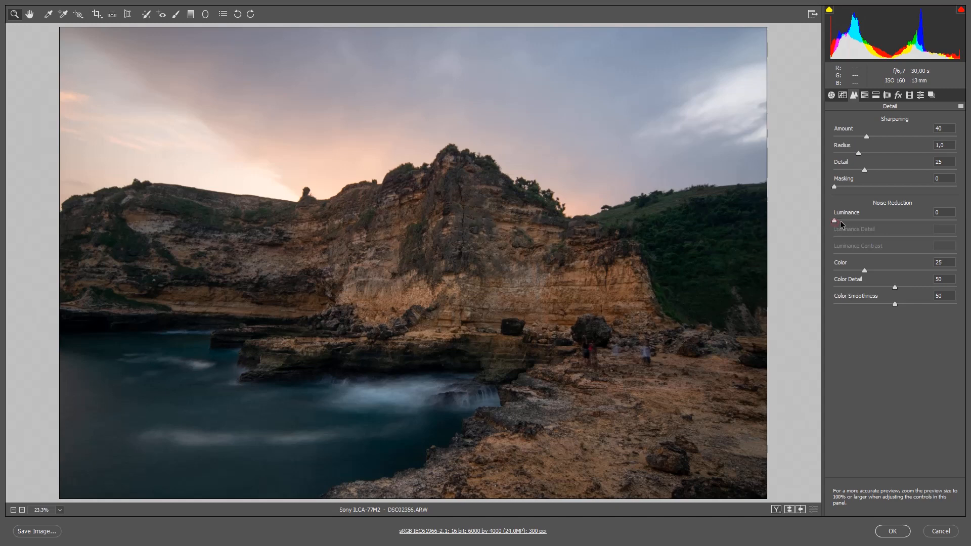
pyautogui.moveTo(844, 220); pyautogui.dragTo(853, 220)
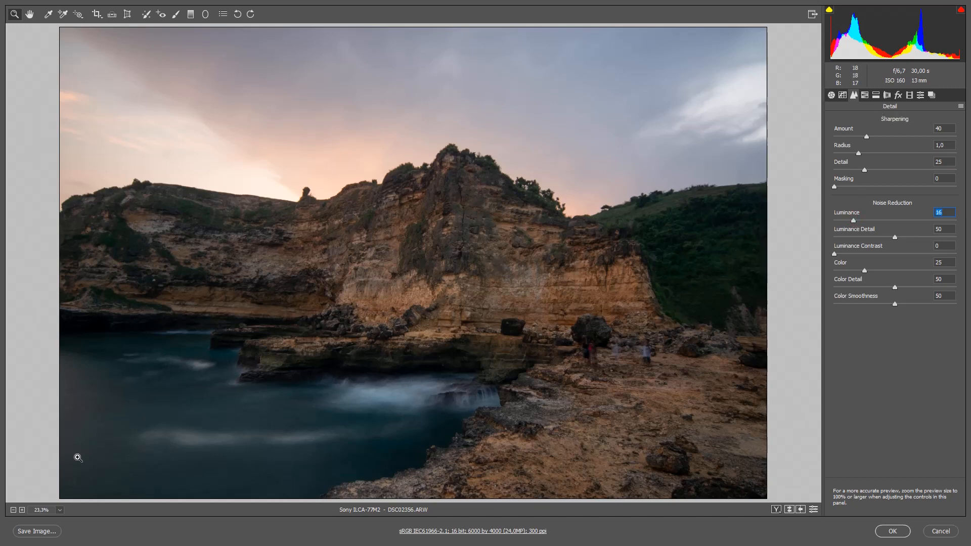
pyautogui.click(60, 509)
pyautogui.click(91, 403)
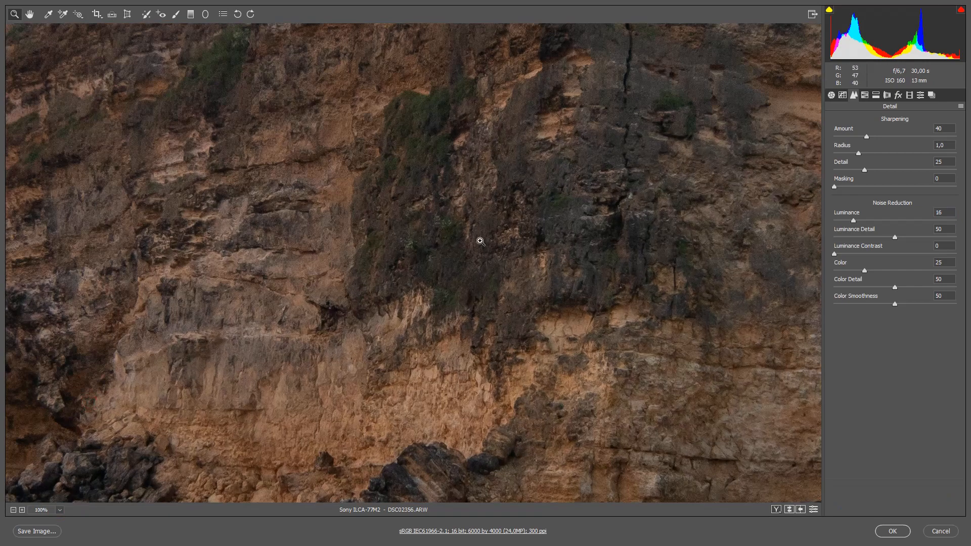
pyautogui.moveTo(481, 195); pyautogui.dragTo(536, 219)
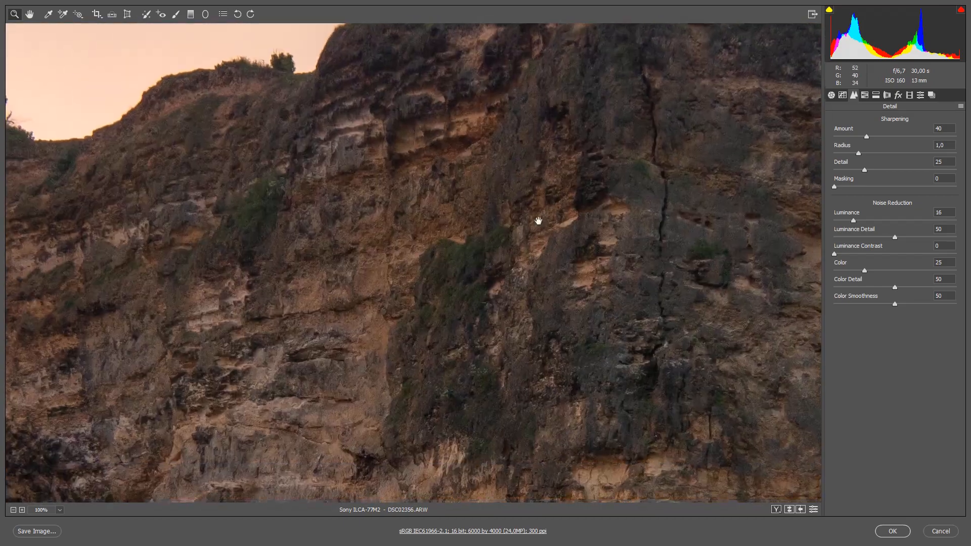
# - Lower the cliff photo's Luminance noise reduction to 14 and raise its Sharpening Amount to 53
pyautogui.click(853, 221)
pyautogui.moveTo(866, 136); pyautogui.dragTo(910, 136)
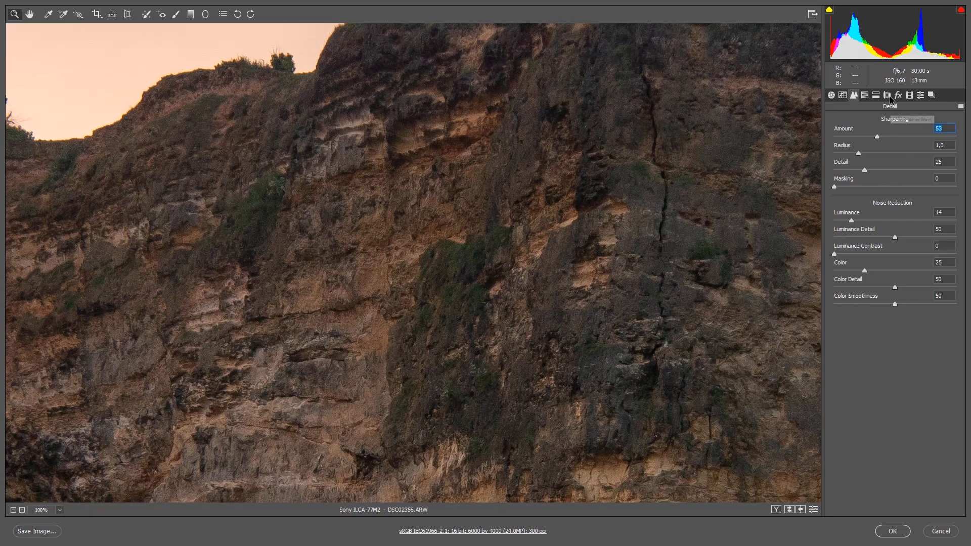
# - Enable lens profile corrections for the cliff photo, checking the effect on the whole image, and apply the Camera Raw edits
pyautogui.click(866, 95)
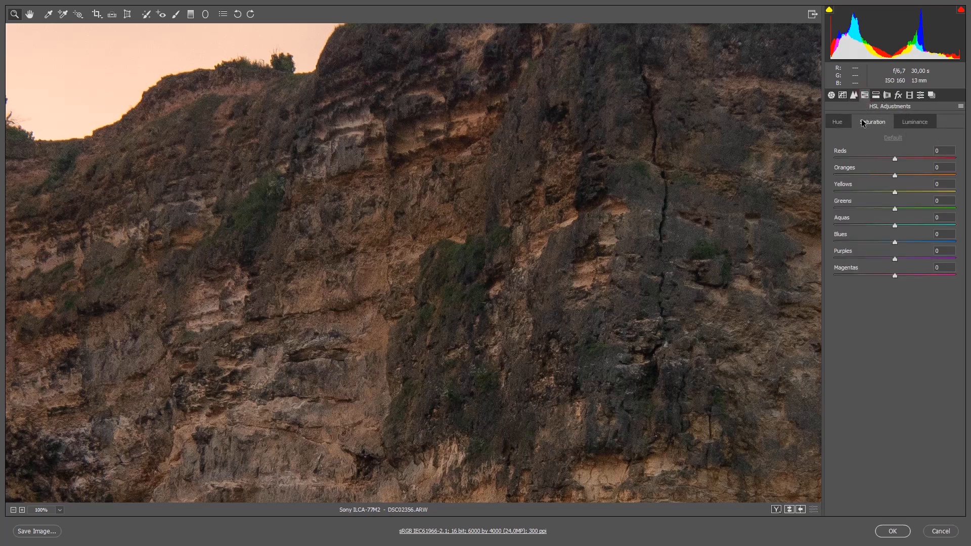
pyautogui.click(875, 96)
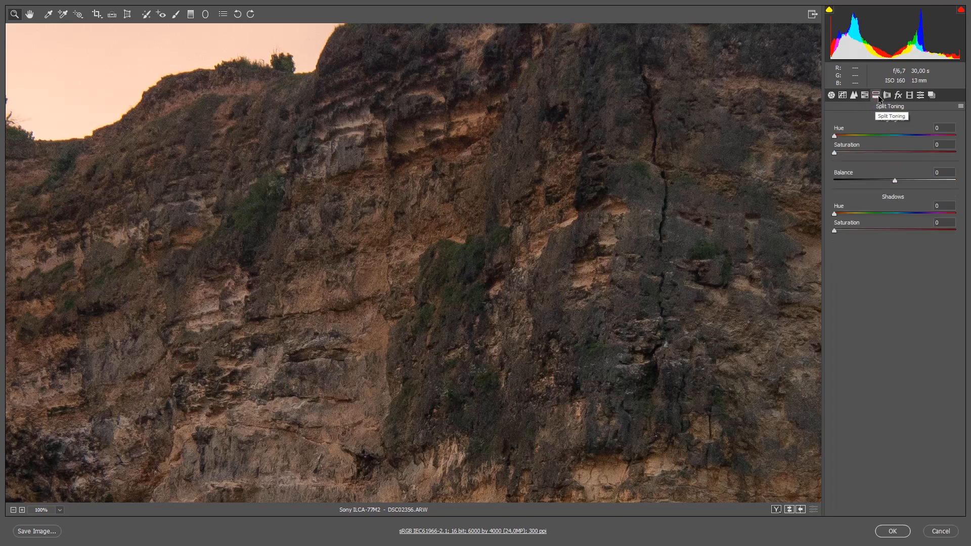
pyautogui.click(887, 96)
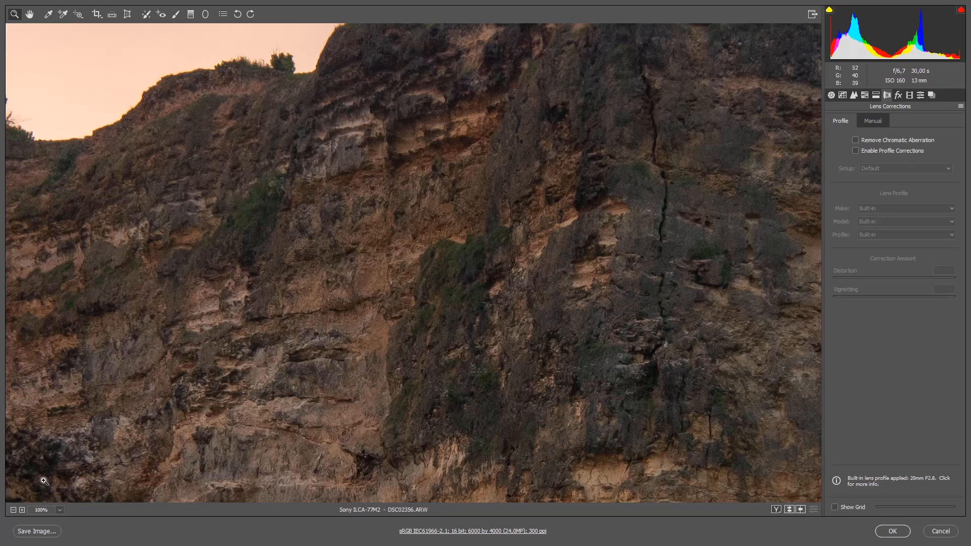
pyautogui.click(60, 510)
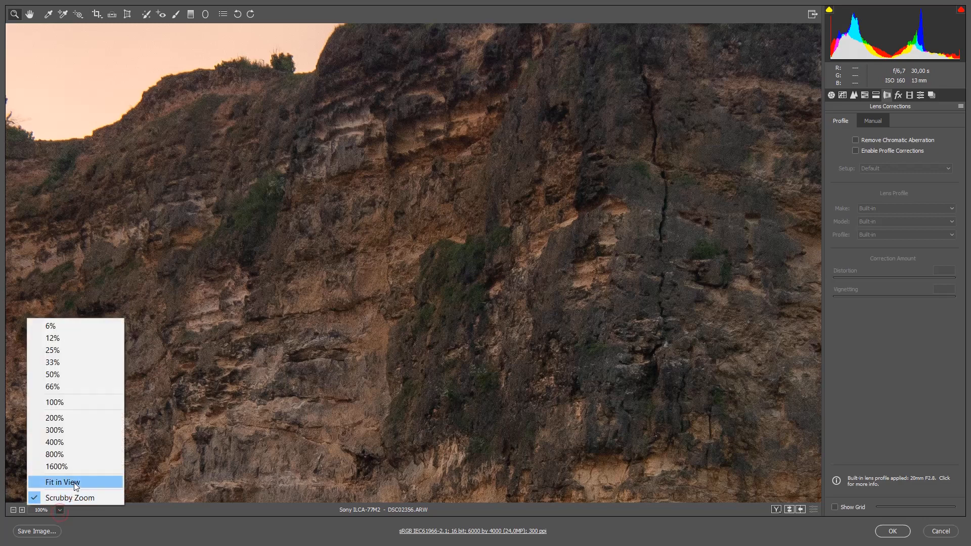
pyautogui.click(73, 480)
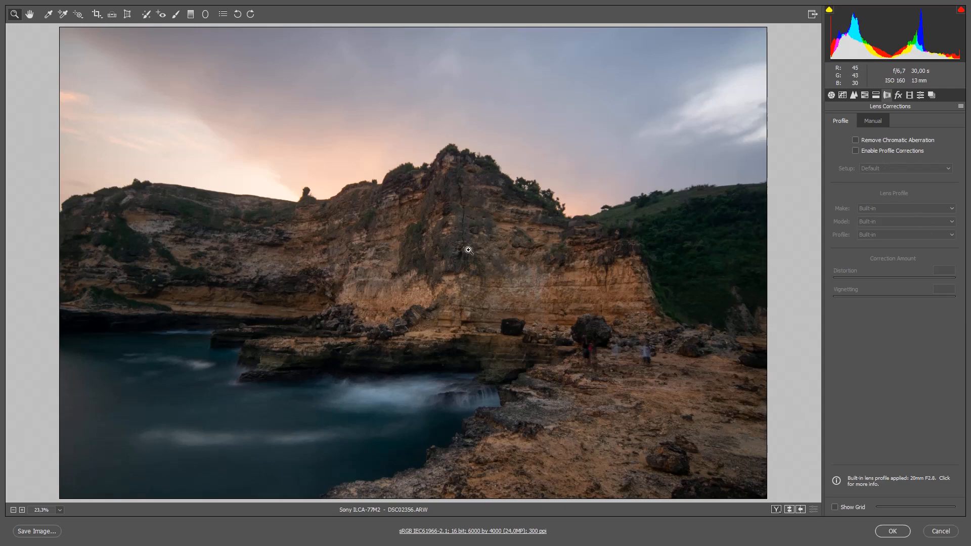
pyautogui.click(860, 152)
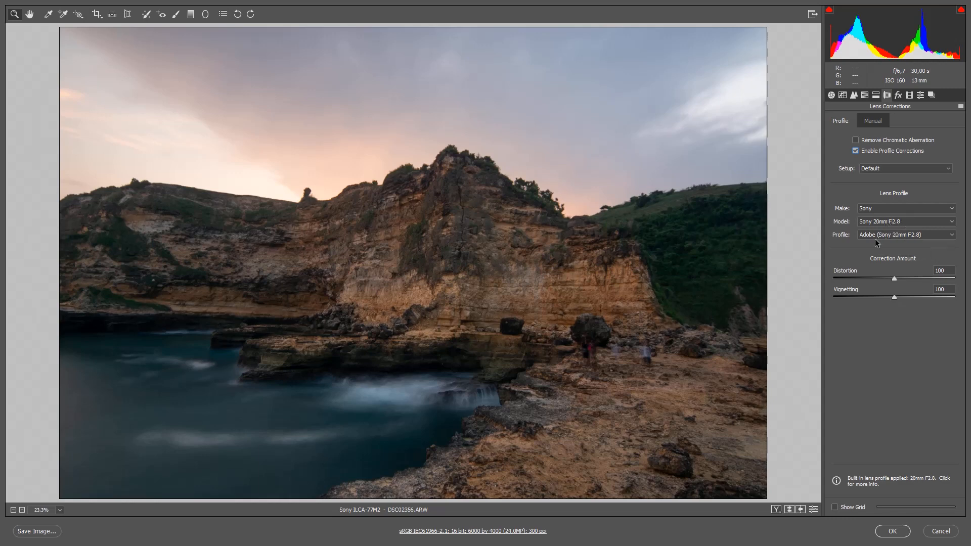
pyautogui.click(856, 151)
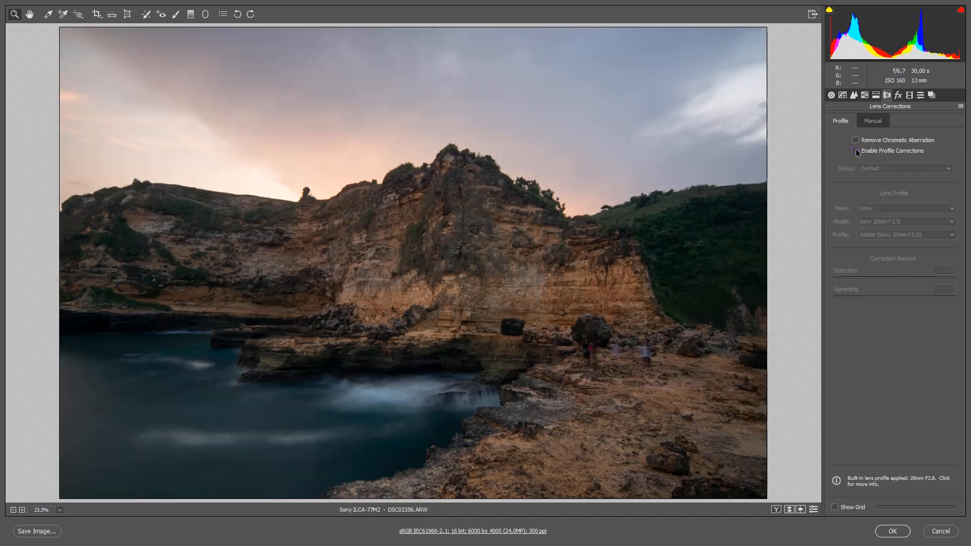
pyautogui.click(855, 151)
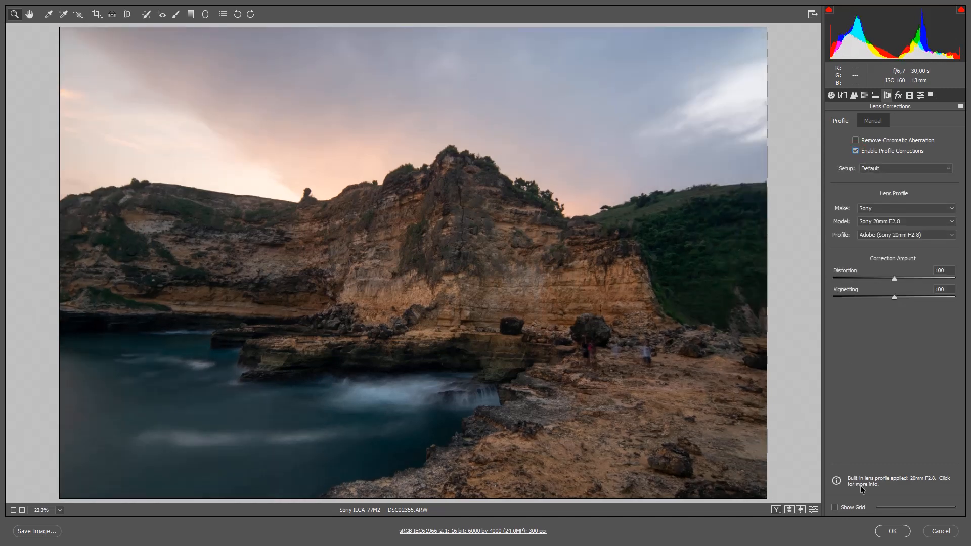
pyautogui.click(883, 534)
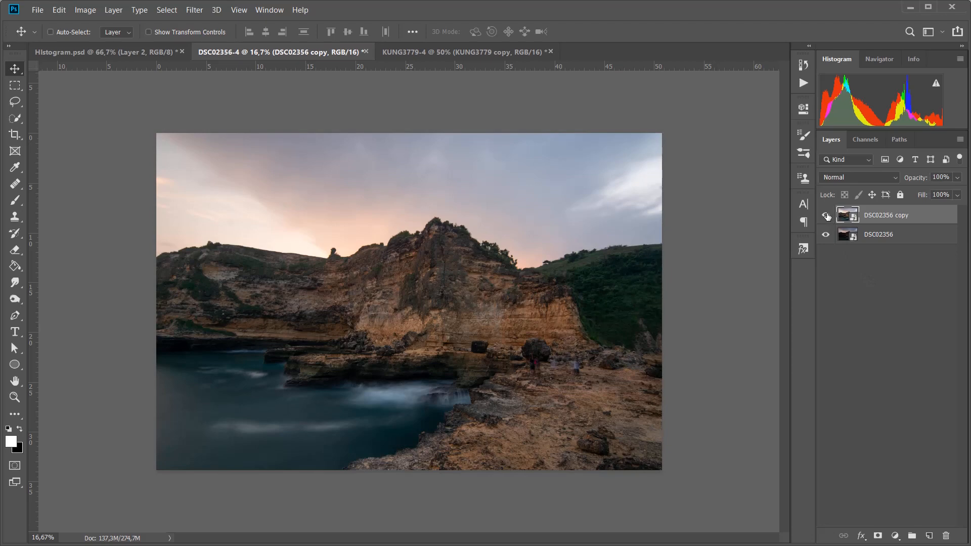
# - Toggle the visibility of the DSC02356 copy layer to compare the edited cliff photo and its histogram with the original
pyautogui.click(827, 216)
pyautogui.click(827, 216)
pyautogui.click(826, 216)
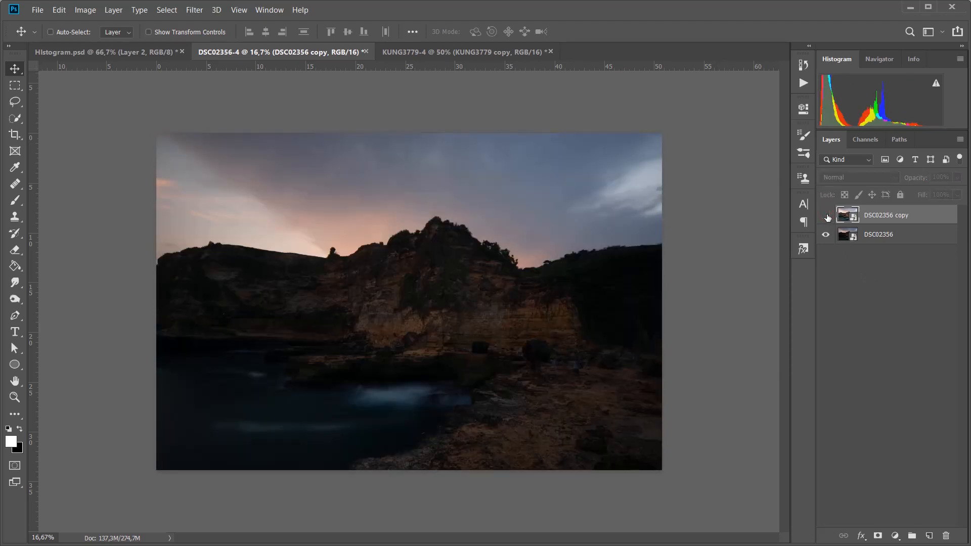
pyautogui.click(826, 216)
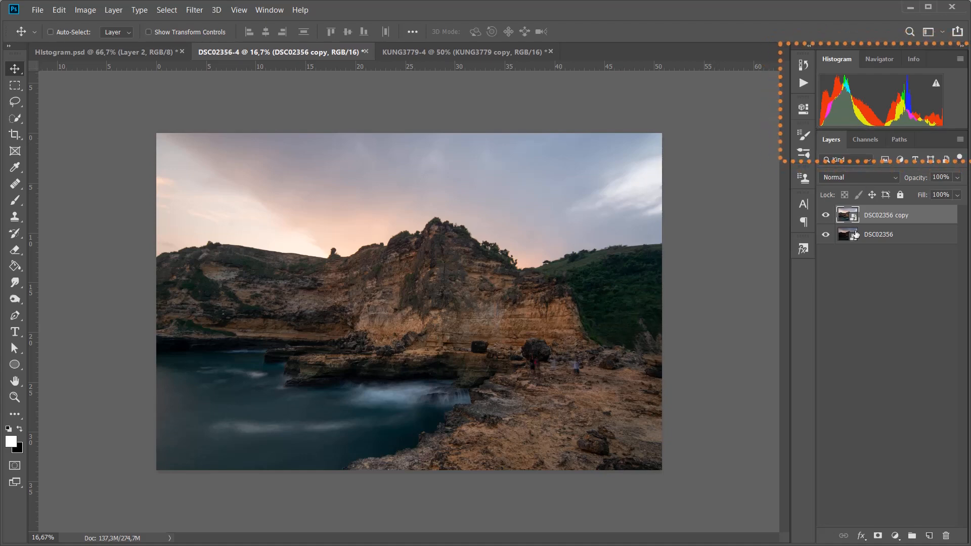
pyautogui.click(825, 216)
pyautogui.click(825, 216)
# - Compare the KUNG3779 copy with its original layer, and compare its histogram with that of the DSC02356 document
pyautogui.click(499, 52)
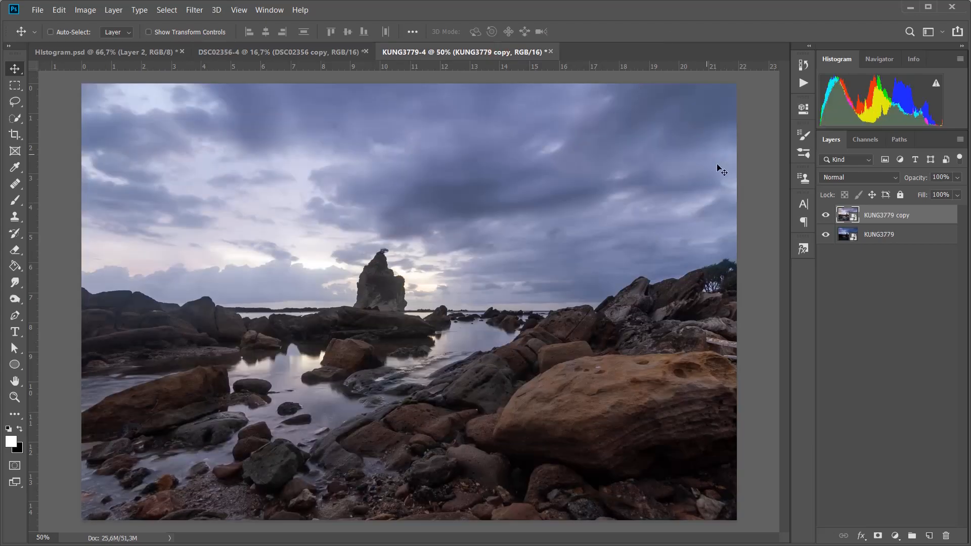
pyautogui.click(824, 216)
pyautogui.click(825, 216)
pyautogui.click(326, 52)
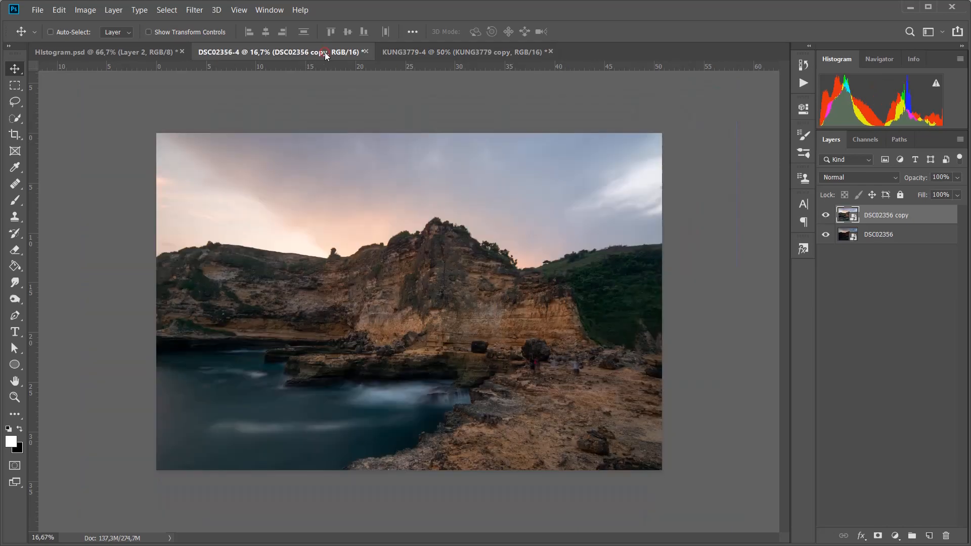
pyautogui.click(443, 56)
pyautogui.click(334, 54)
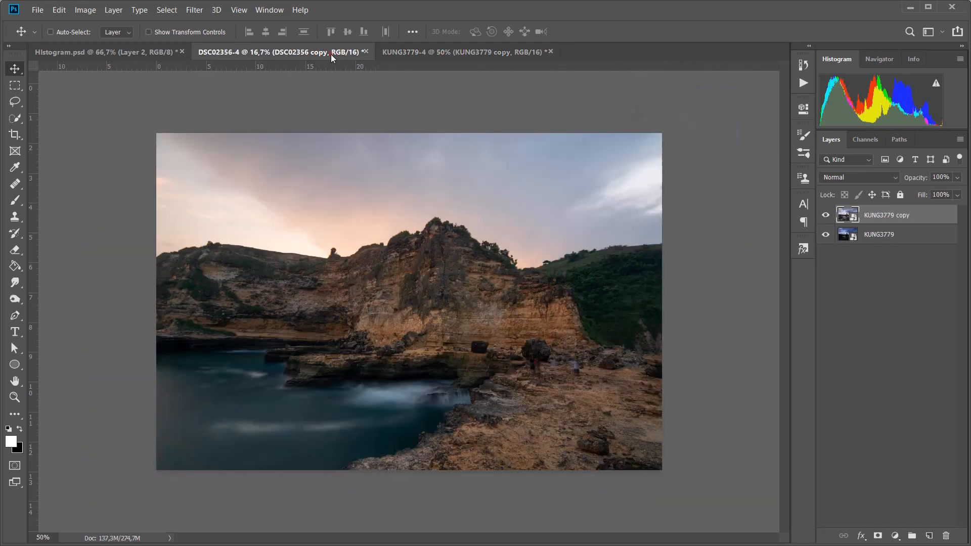
pyautogui.click(454, 54)
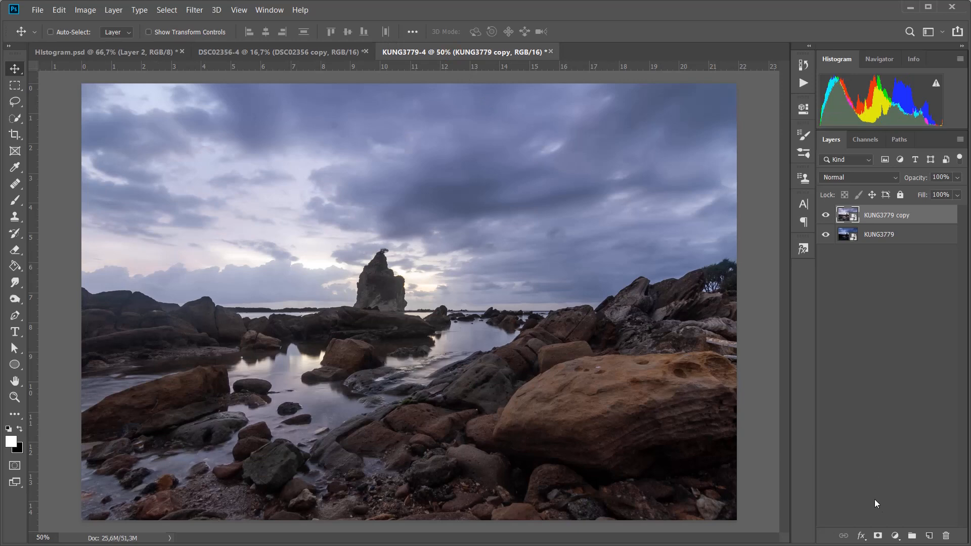
# - Add a Levels adjustment layer above the KUNG3779 copy and set the white input level to 172 to clip the highlights
pyautogui.click(895, 536)
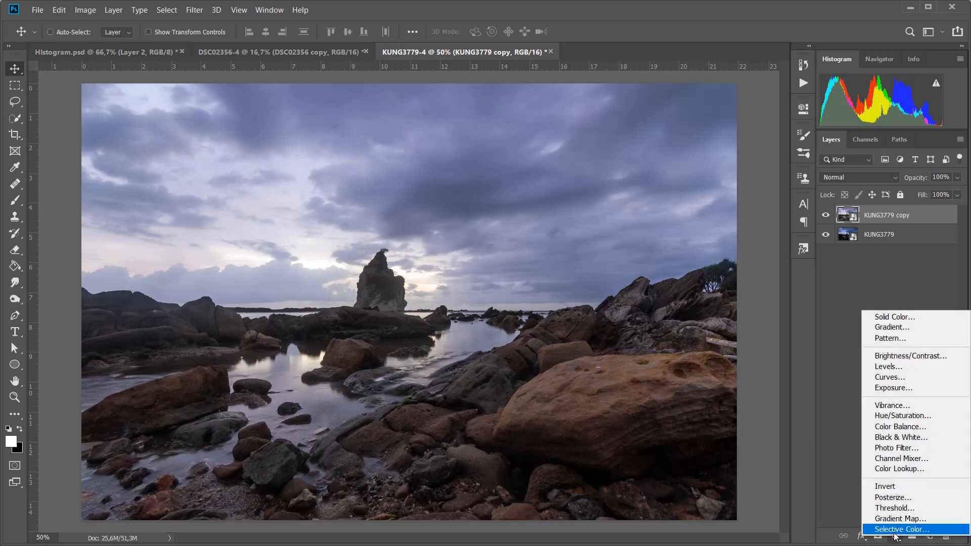
pyautogui.click(904, 374)
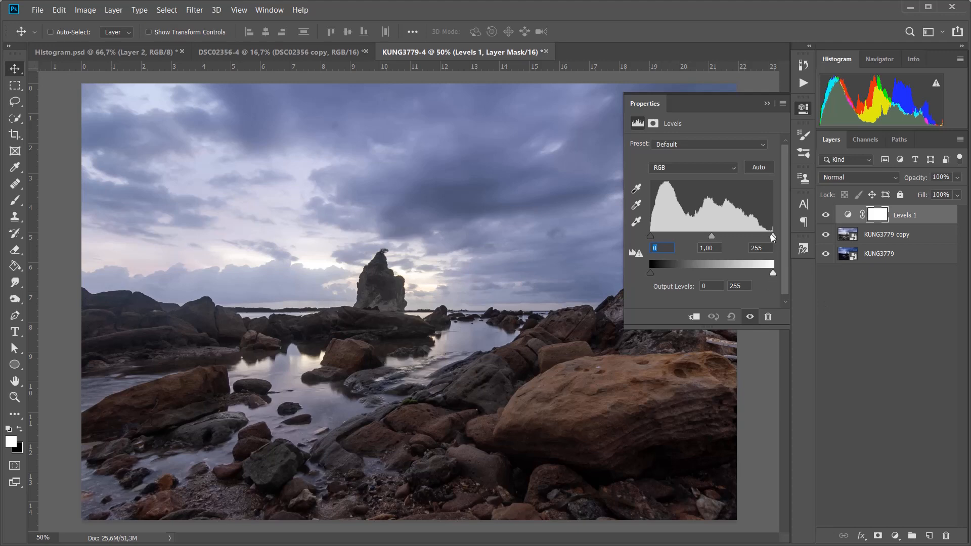
pyautogui.moveTo(773, 239); pyautogui.dragTo(735, 242)
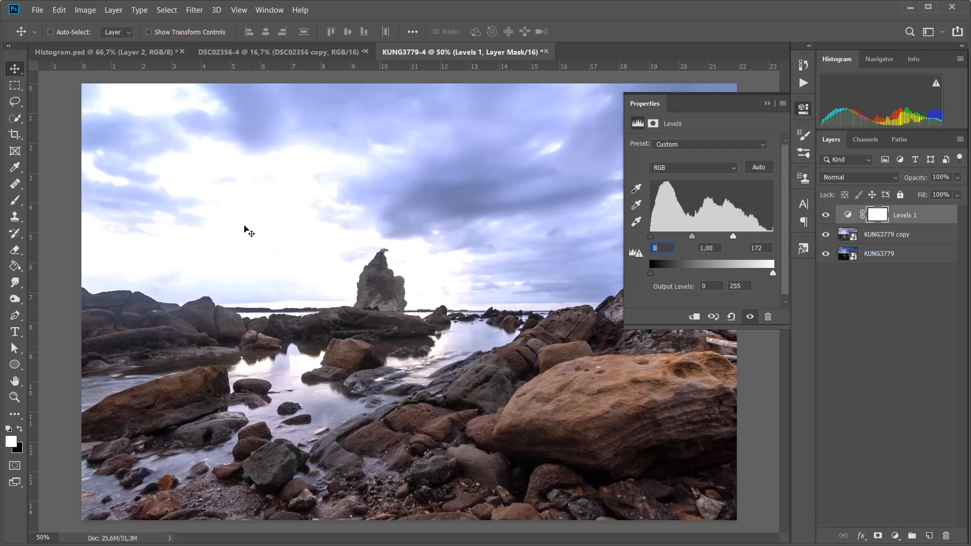
# - Sample several bright areas of the sky with the Eyedropper and inspect their RGB values in the Color Picker
pyautogui.click(15, 168)
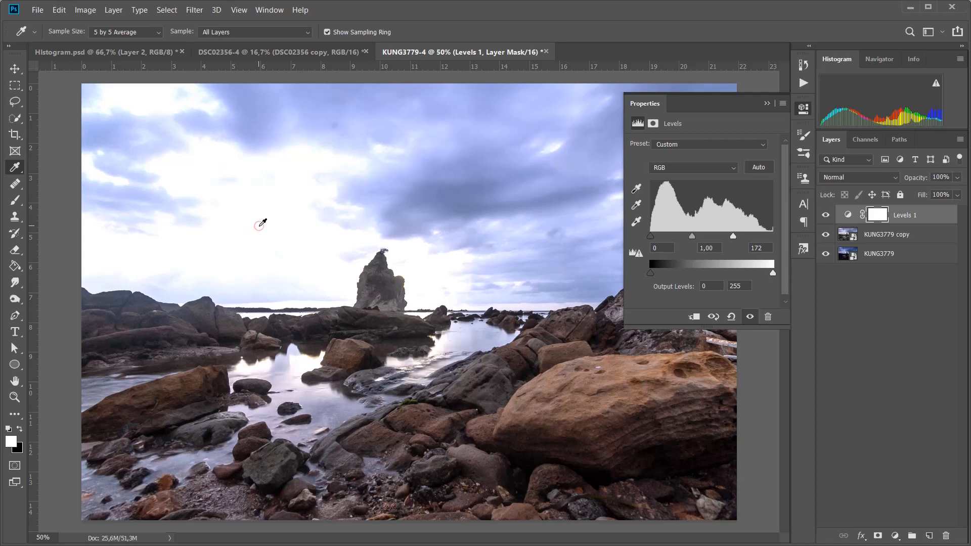
pyautogui.click(259, 226)
pyautogui.click(11, 442)
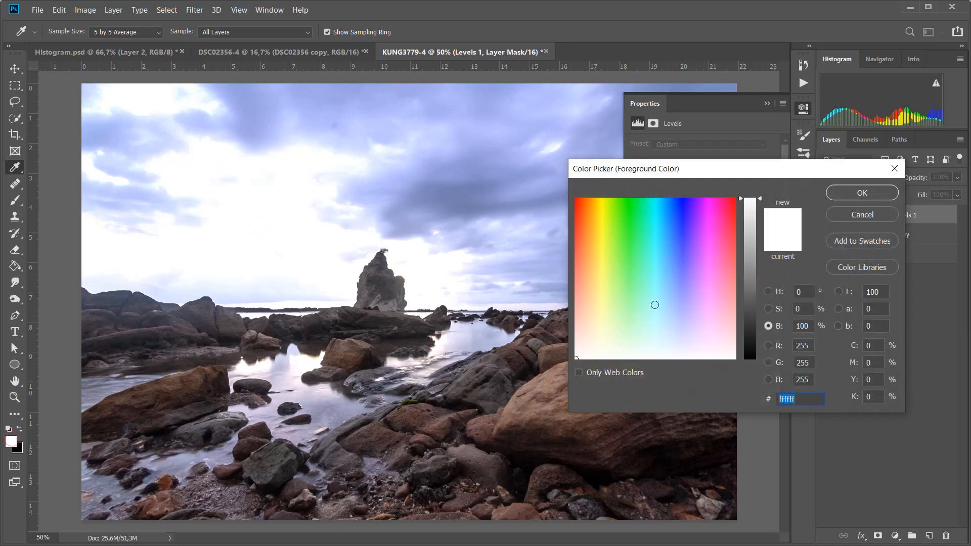
pyautogui.click(807, 399)
pyautogui.click(277, 229)
pyautogui.moveTo(280, 207); pyautogui.dragTo(293, 134)
pyautogui.press('Return')
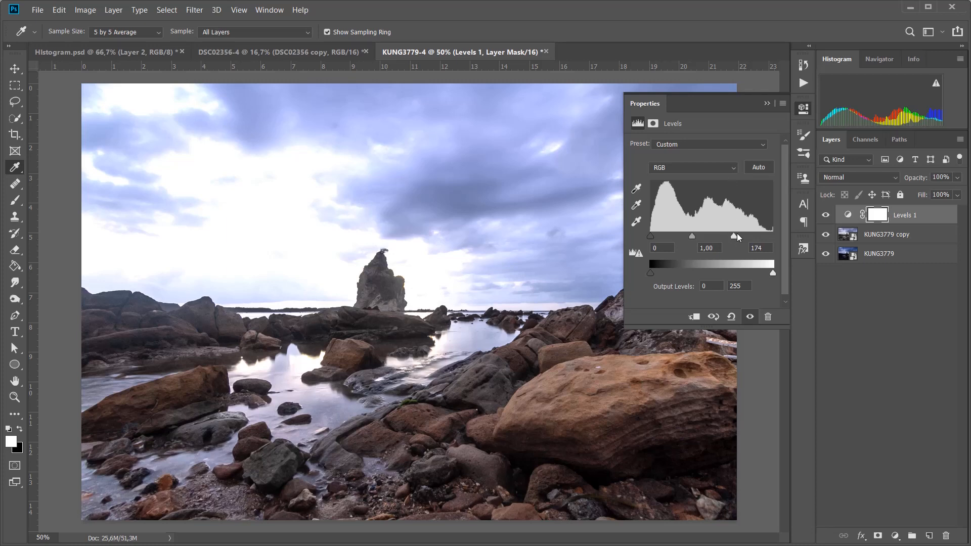
# - Reset the Levels white input to 255 and set the black input to 59 to clip the shadows
pyautogui.moveTo(733, 236); pyautogui.dragTo(780, 239)
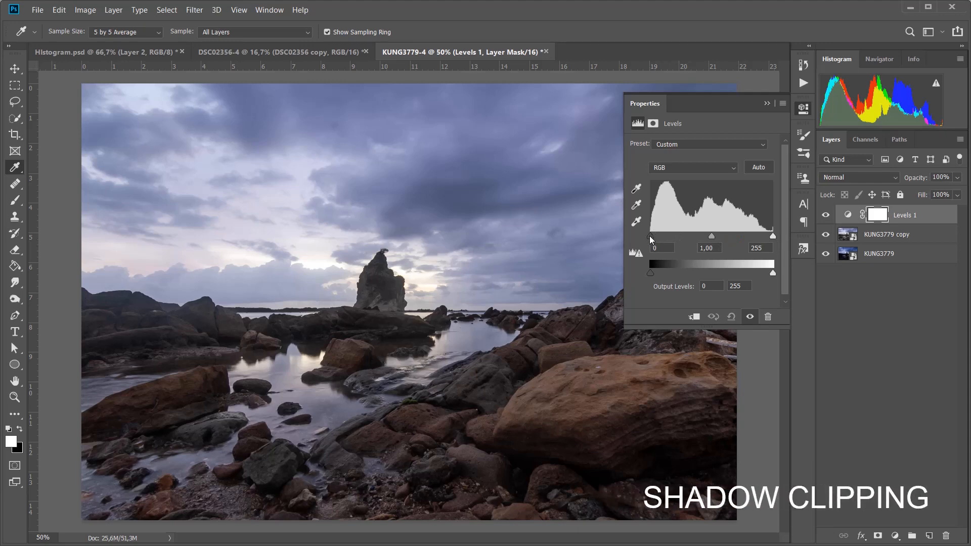
pyautogui.moveTo(651, 236); pyautogui.dragTo(680, 238)
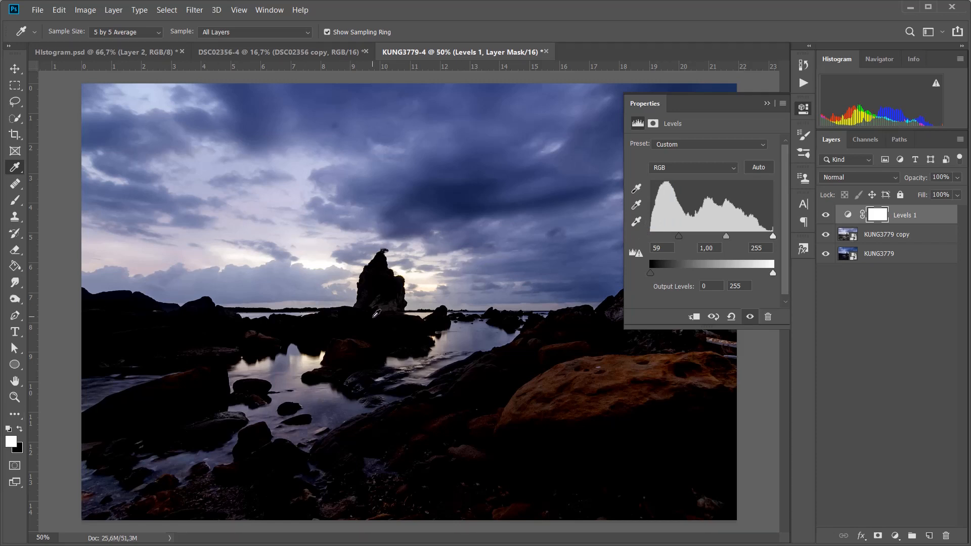
# - Sample the dark rocks below the sea stack with the Eyedropper and inspect their RGB values in the Color Picker
pyautogui.click(377, 314)
pyautogui.click(843, 240)
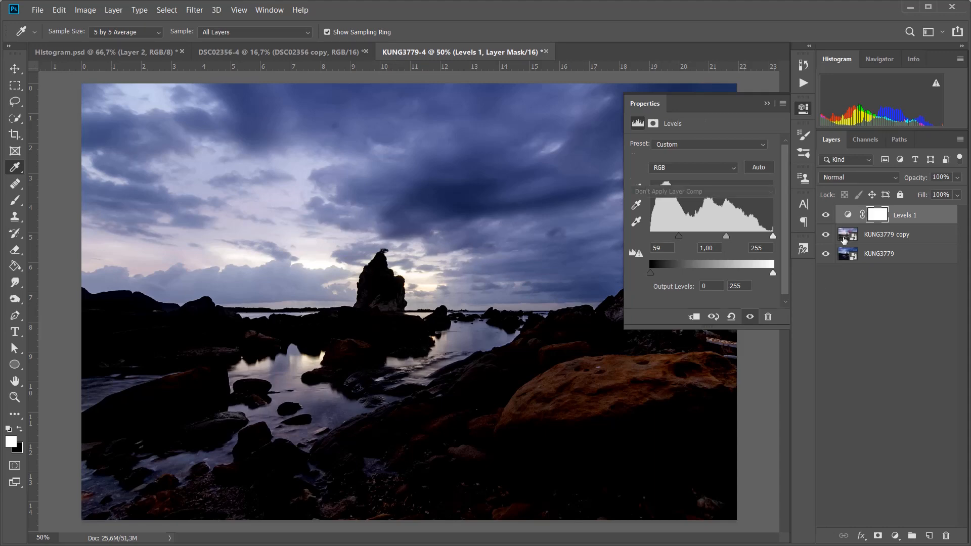
pyautogui.click(368, 331)
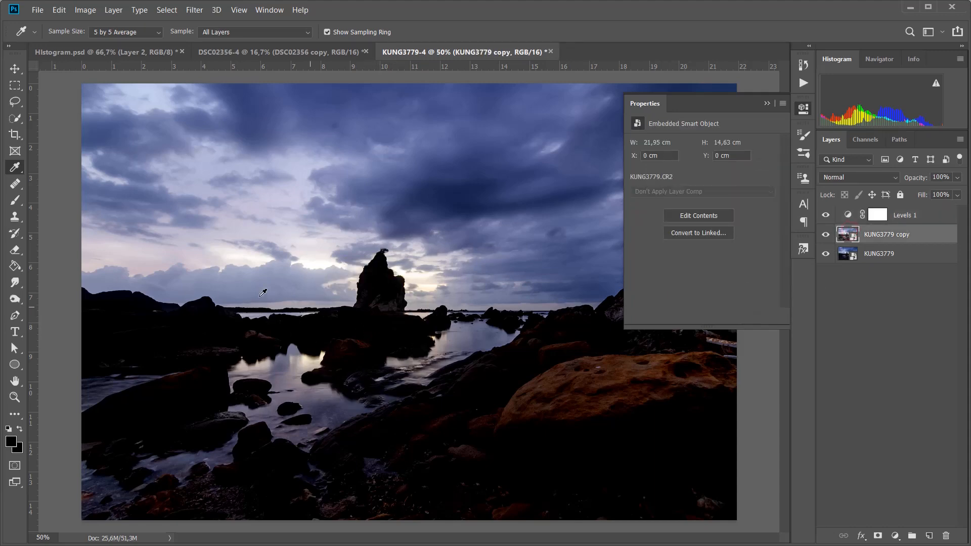
pyautogui.click(12, 443)
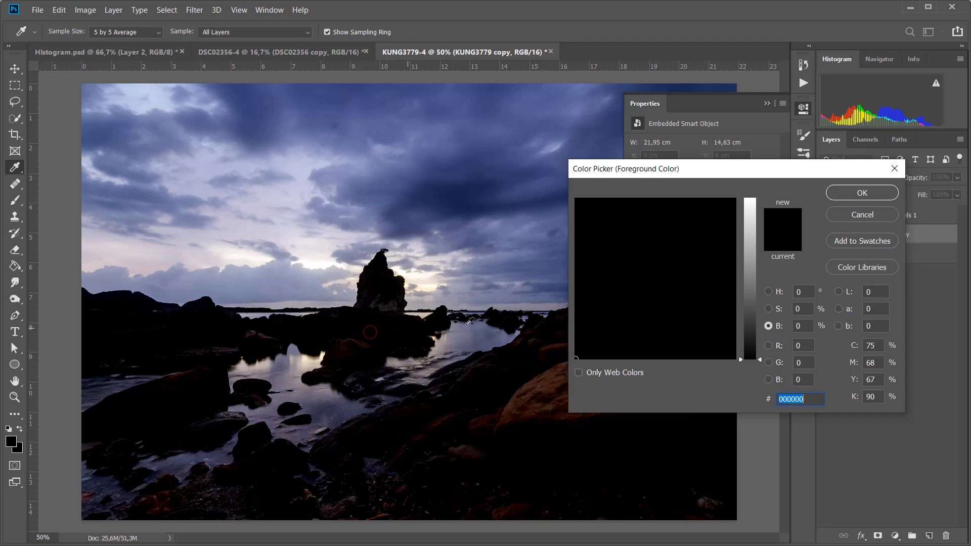
pyautogui.click(879, 198)
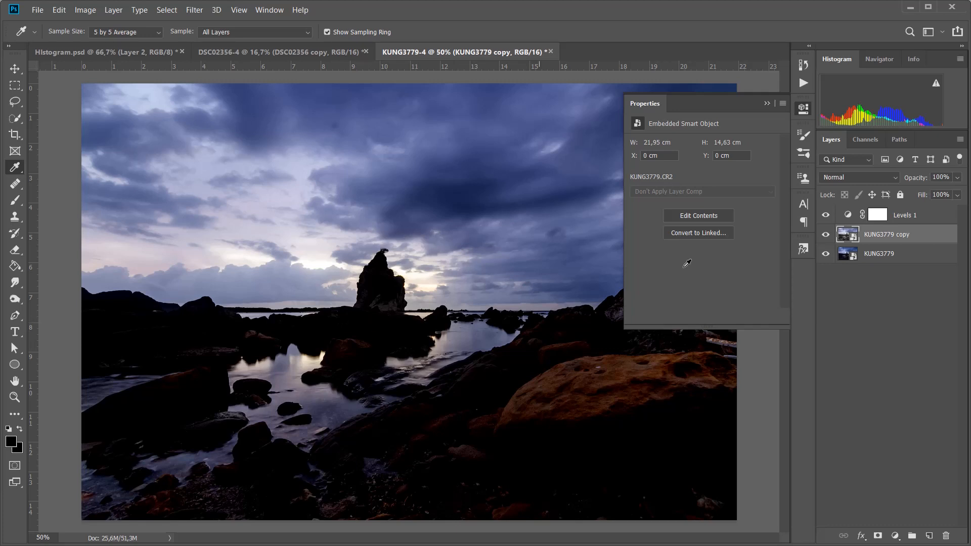
# - Collapse the layer properties and toggle the Levels 1 layer's visibility to compare the image with and without shadow clipping
pyautogui.click(767, 103)
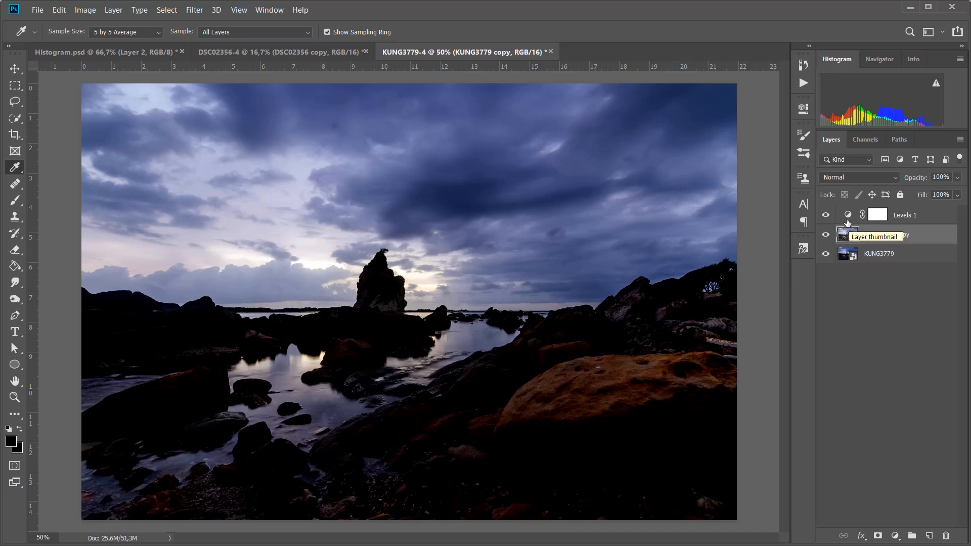
pyautogui.click(824, 215)
pyautogui.click(825, 216)
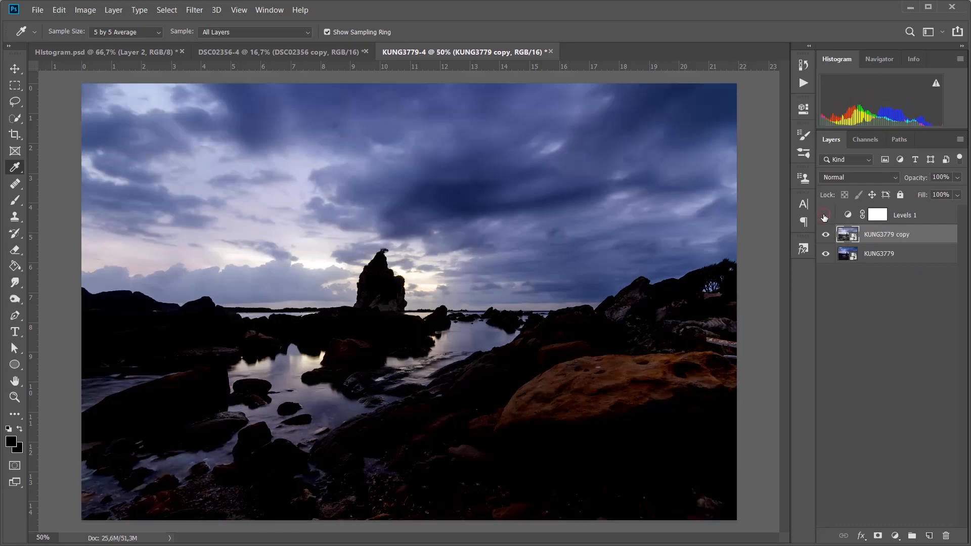
pyautogui.click(825, 217)
pyautogui.click(825, 216)
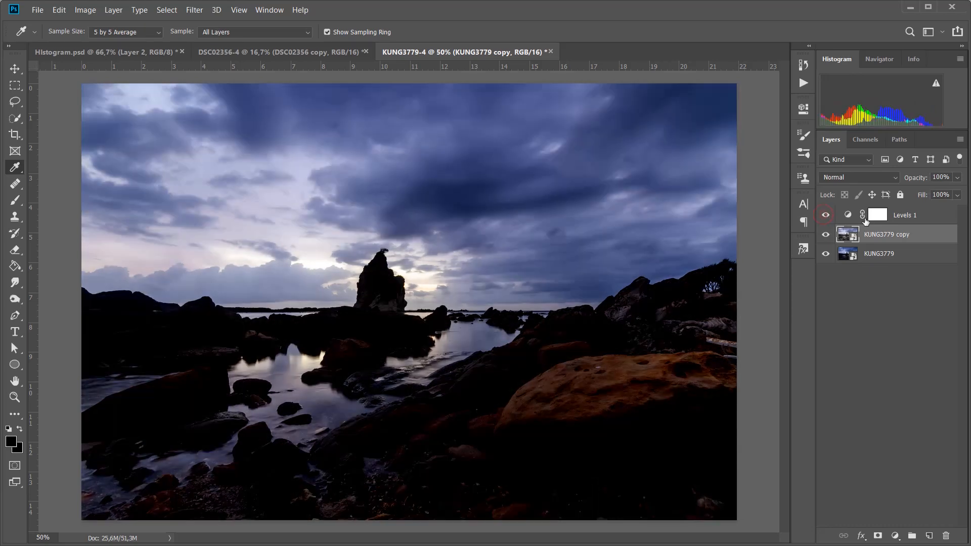
# - Delete the Levels 1 adjustment layer from the KUNG3779 document
pyautogui.click(906, 216)
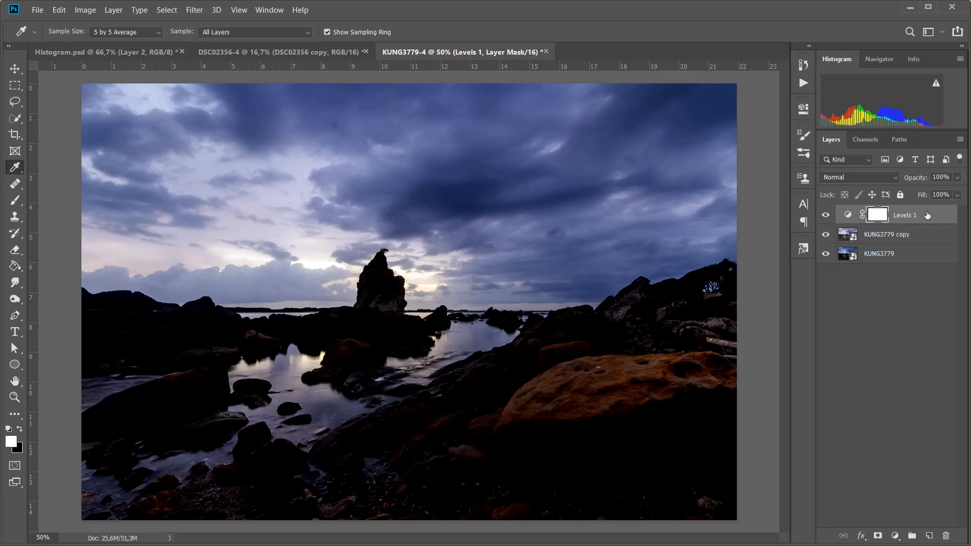
pyautogui.rightClick(925, 211)
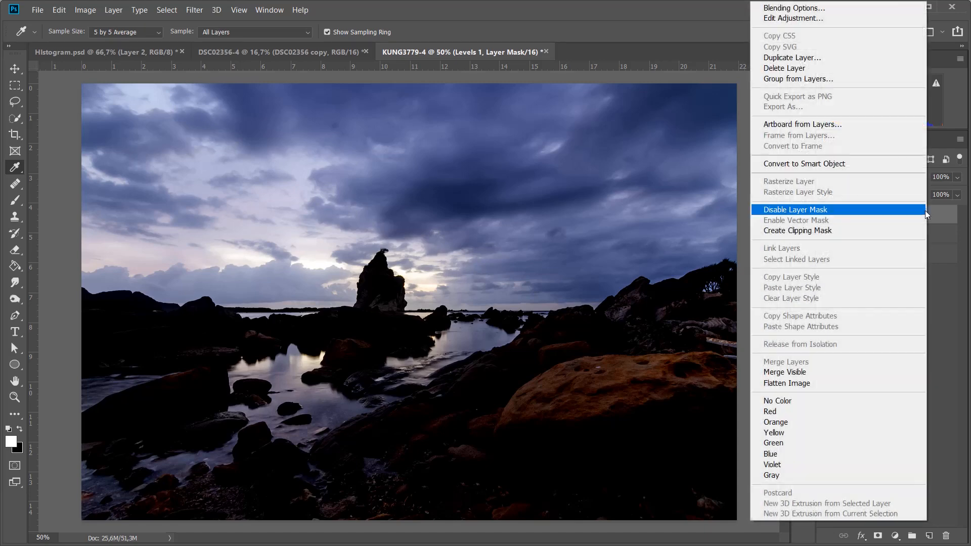
pyautogui.click(829, 69)
# - Hide and show the KUNG3779 copy layer to compare the edited seascape and its histogram with the original
pyautogui.click(825, 215)
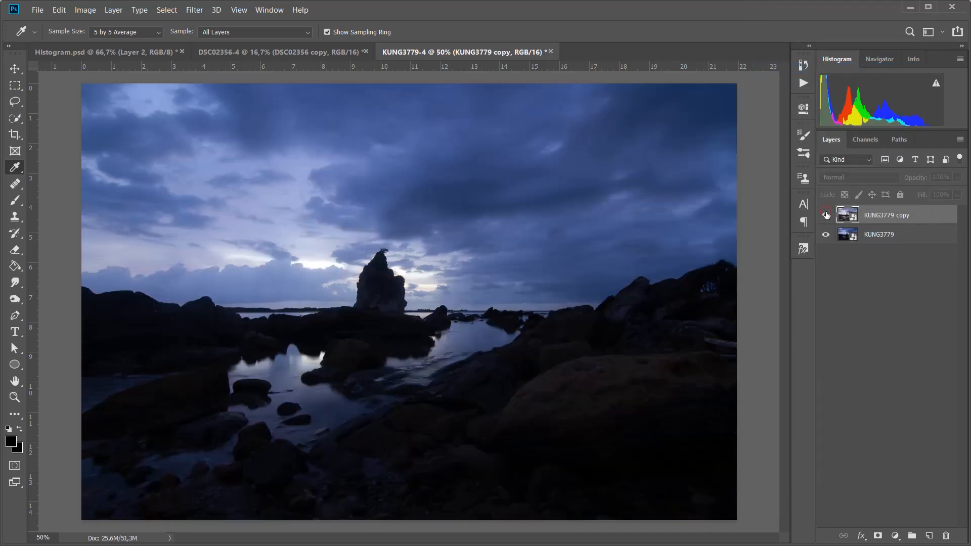
pyautogui.click(826, 215)
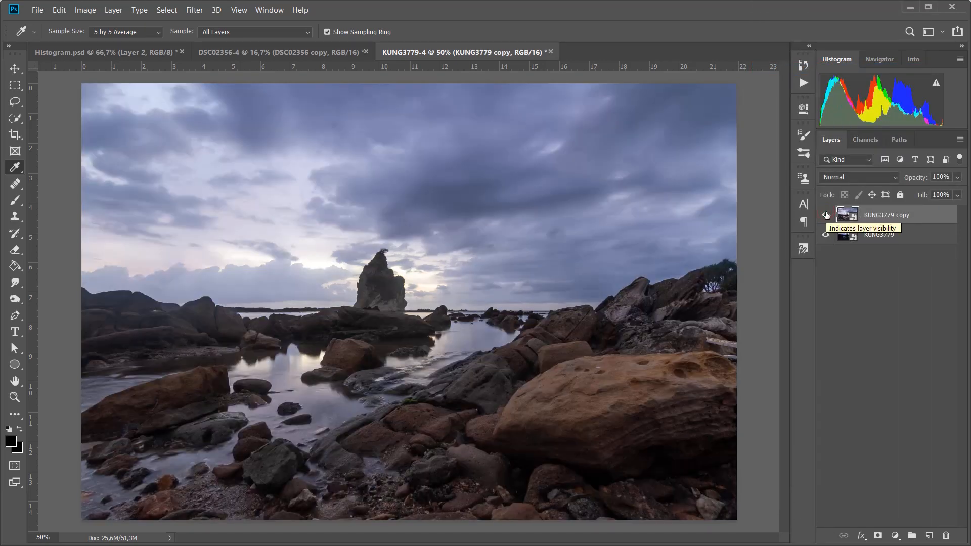